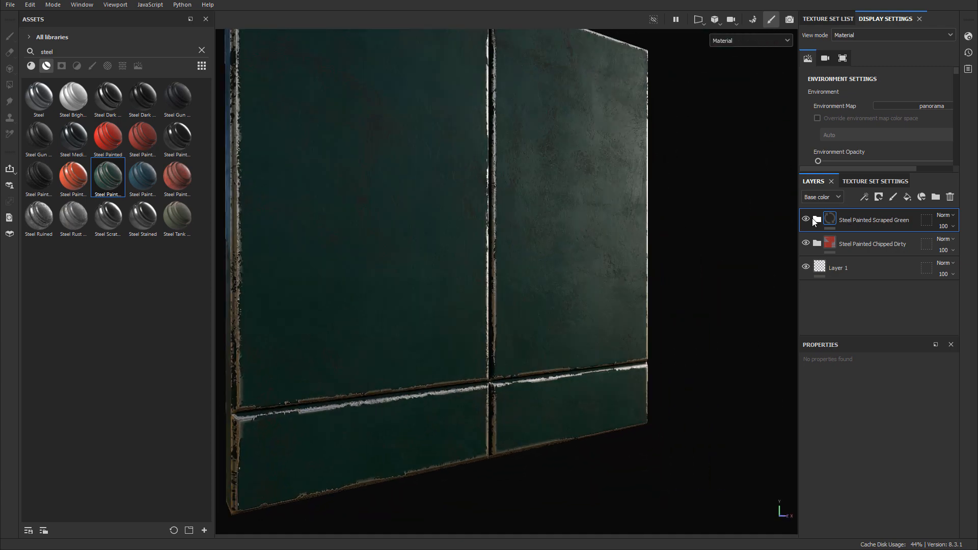
# Expand the Steel Painted Scraped Green material folder and inspect the Base Metal layer's fill settings and base color.
pyautogui.keyDown('alt'); pyautogui.moveTo(489, 210); pyautogui.dragTo(524, 187); pyautogui.keyUp('alt')
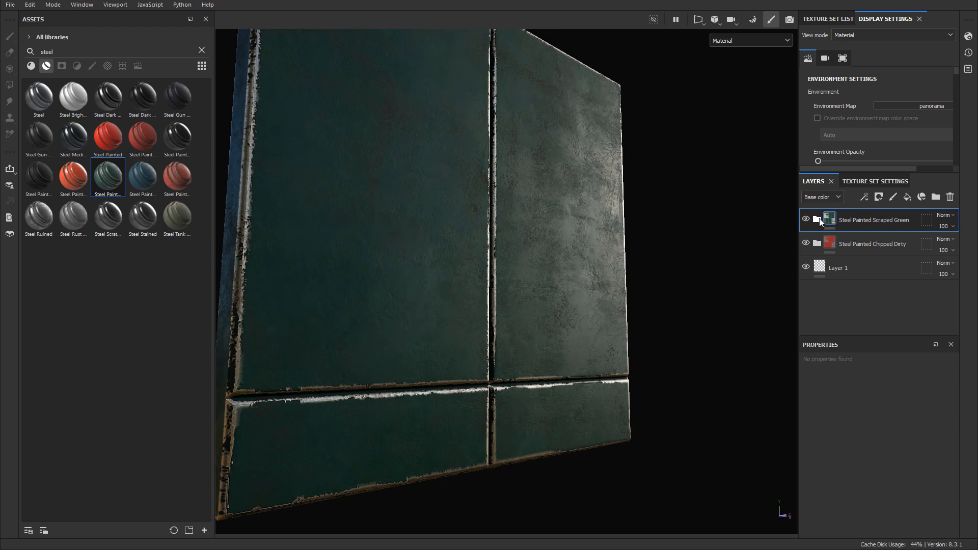
pyautogui.click(817, 220)
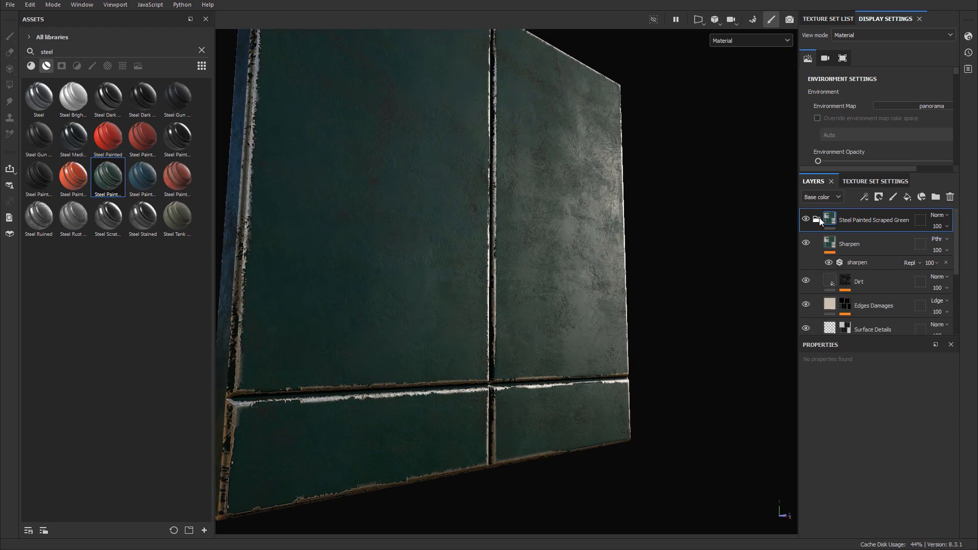
pyautogui.keyDown('alt'); pyautogui.moveTo(473, 226); pyautogui.dragTo(530, 225); pyautogui.keyUp('alt')
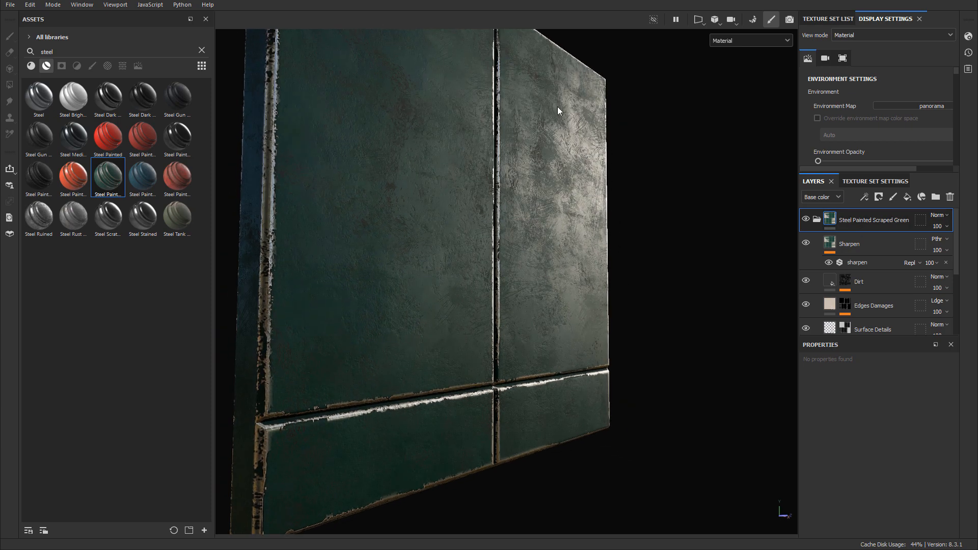
pyautogui.scroll(-1, 862, 300)
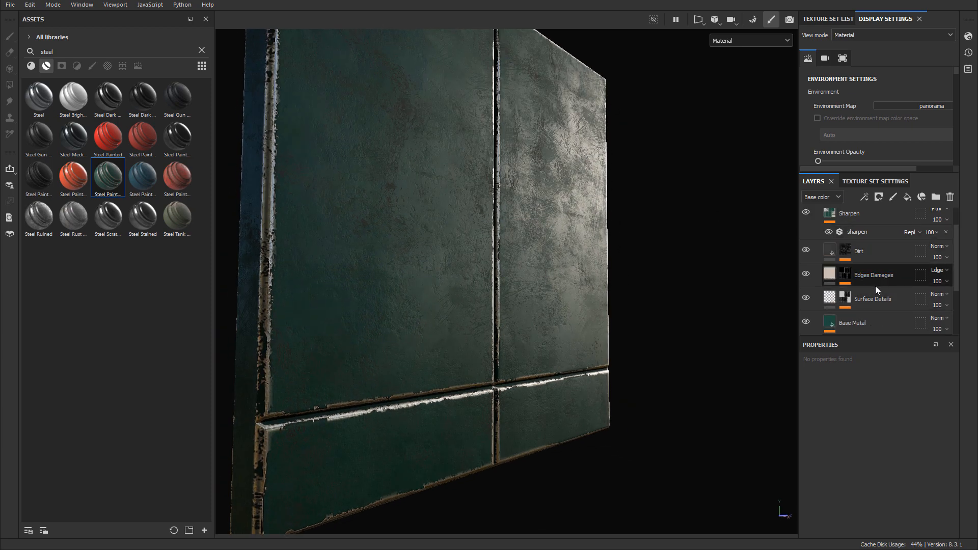
pyautogui.click(866, 314)
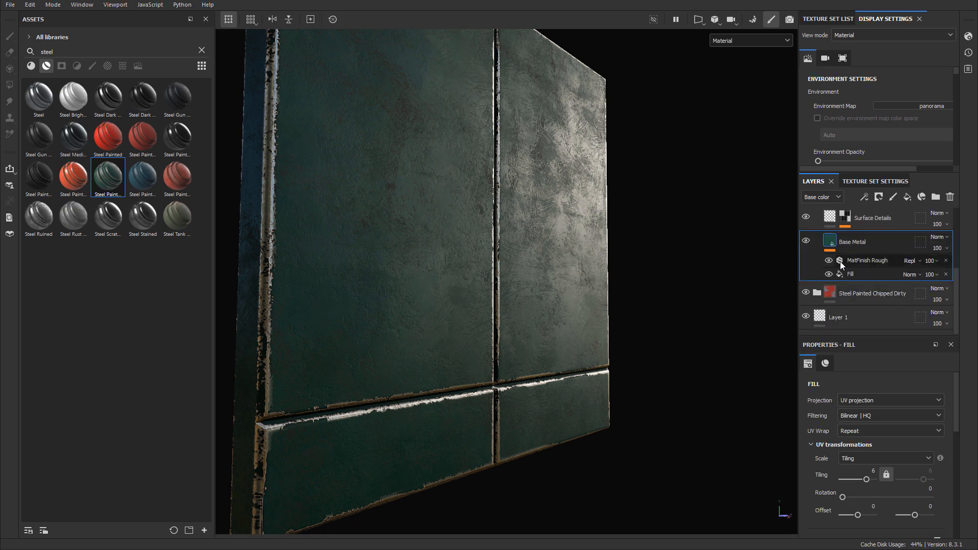
pyautogui.scroll(-5, 883, 407)
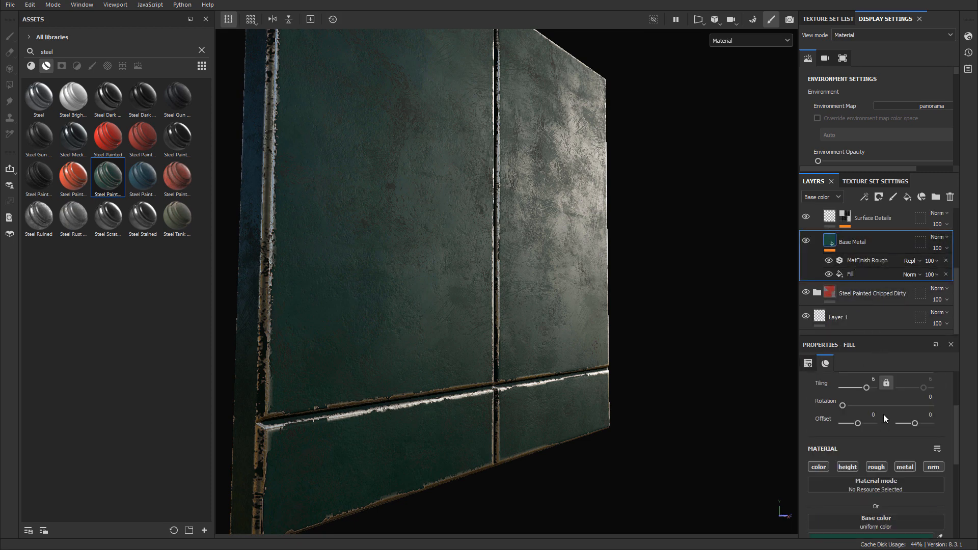
pyautogui.scroll(-1, 878, 444)
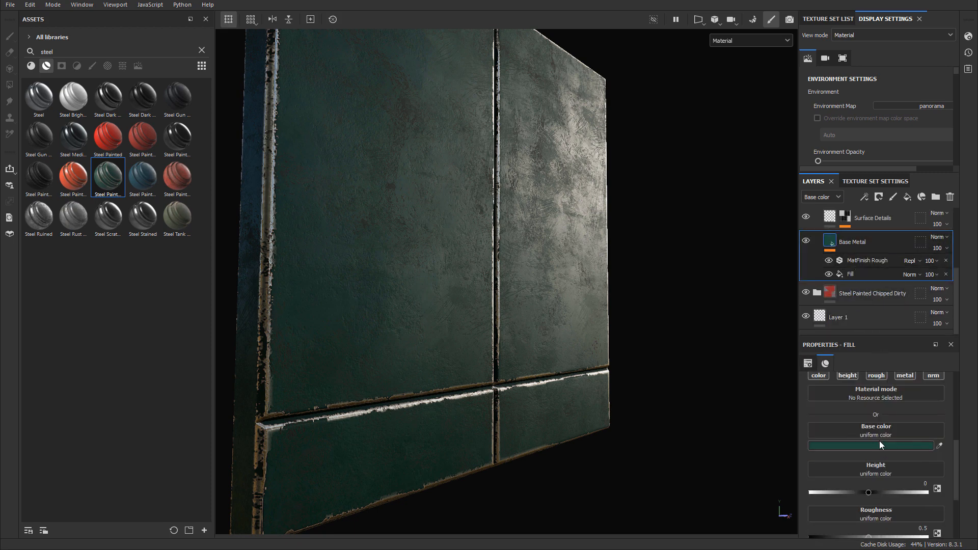
pyautogui.click(879, 443)
pyautogui.click(796, 452)
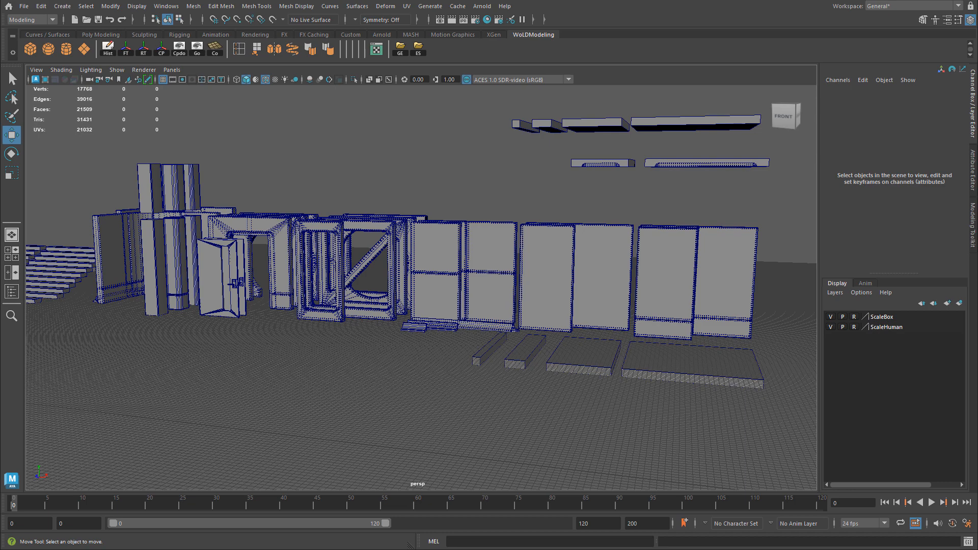
# In Maya, move the wall_300_a mesh to the world origin, snapping its pivot to the grid.
pyautogui.keyDown('alt'); pyautogui.moveTo(651, 291); pyautogui.dragTo(596, 283, button='middle'); pyautogui.keyUp('alt')
pyautogui.click(595, 286)
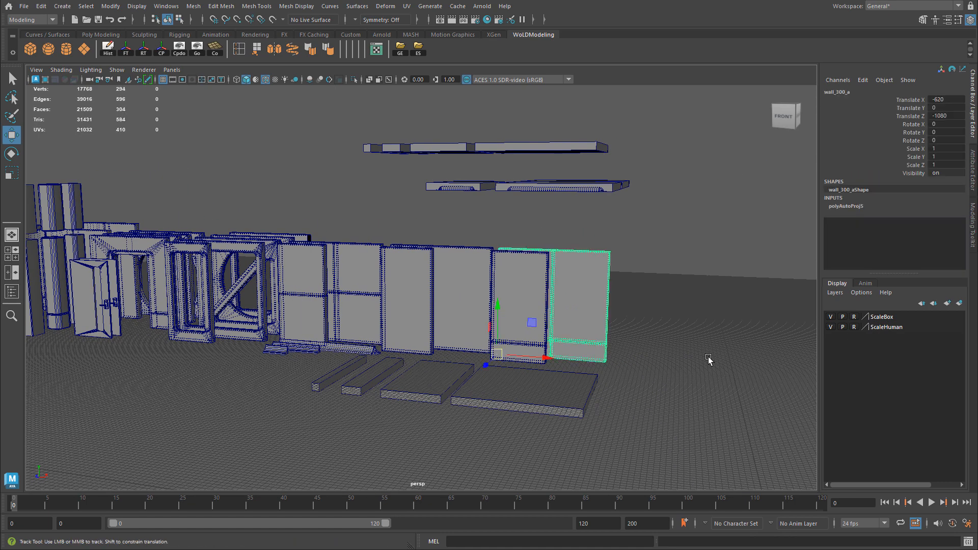
pyautogui.keyDown('alt'); pyautogui.moveTo(709, 358); pyautogui.dragTo(567, 200, button='middle'); pyautogui.keyUp('alt')
pyautogui.keyDown('alt'); pyautogui.moveTo(604, 316); pyautogui.dragTo(663, 345); pyautogui.keyUp('alt')
pyautogui.keyDown('alt'); pyautogui.moveTo(663, 344); pyautogui.dragTo(491, 263, button='middle'); pyautogui.keyUp('alt')
pyautogui.press('x')
pyautogui.moveTo(565, 390); pyautogui.dragTo(552, 389, button='middle')
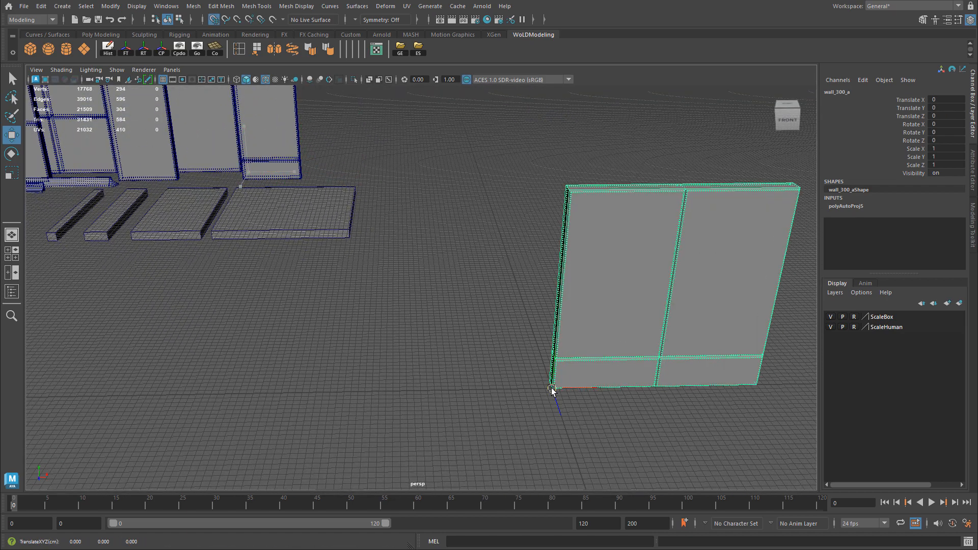
pyautogui.press('f')
pyautogui.keyDown('alt'); pyautogui.moveTo(541, 395); pyautogui.dragTo(606, 310); pyautogui.keyUp('alt')
pyautogui.keyDown('alt'); pyautogui.moveTo(607, 311); pyautogui.dragTo(546, 360, button='right'); pyautogui.keyUp('alt')
pyautogui.keyDown('alt'); pyautogui.moveTo(522, 362); pyautogui.dragTo(564, 350, button='middle'); pyautogui.keyUp('alt')
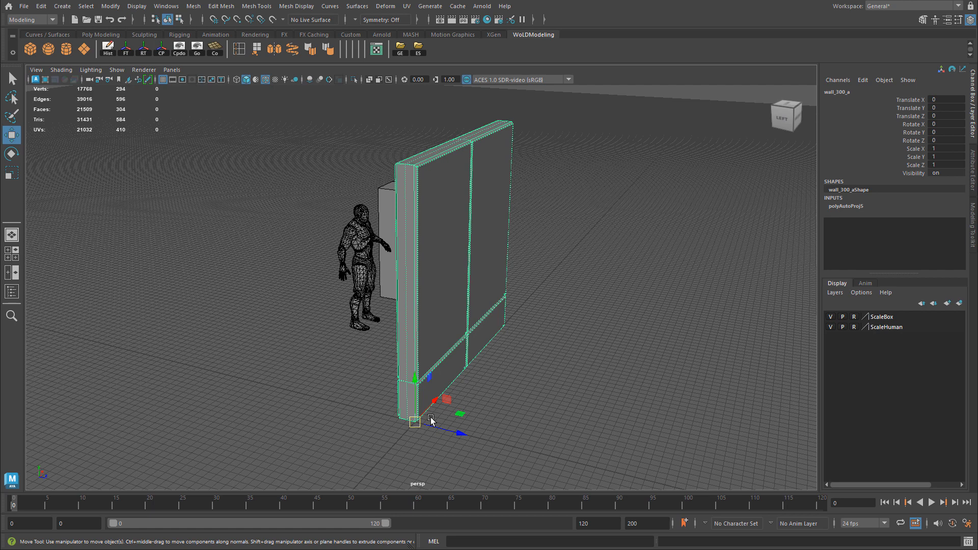
# Select the wall_300_a mesh at the origin and show its UV layout in the UV Editor.
pyautogui.keyDown('alt'); pyautogui.moveTo(446, 326); pyautogui.dragTo(188, 199); pyautogui.keyUp('alt')
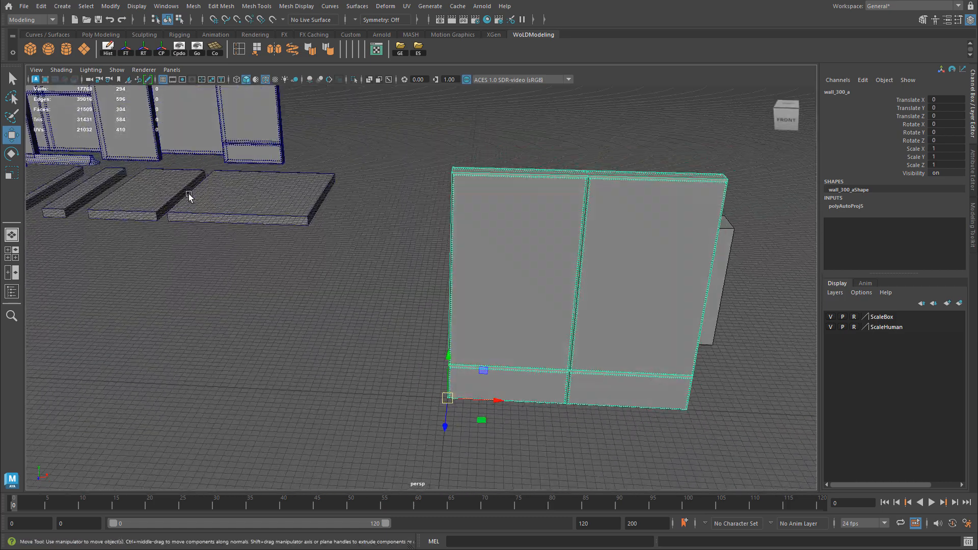
pyautogui.keyDown('alt'); pyautogui.moveTo(243, 152); pyautogui.dragTo(305, 168, button='right'); pyautogui.keyUp('alt')
pyautogui.click(307, 171)
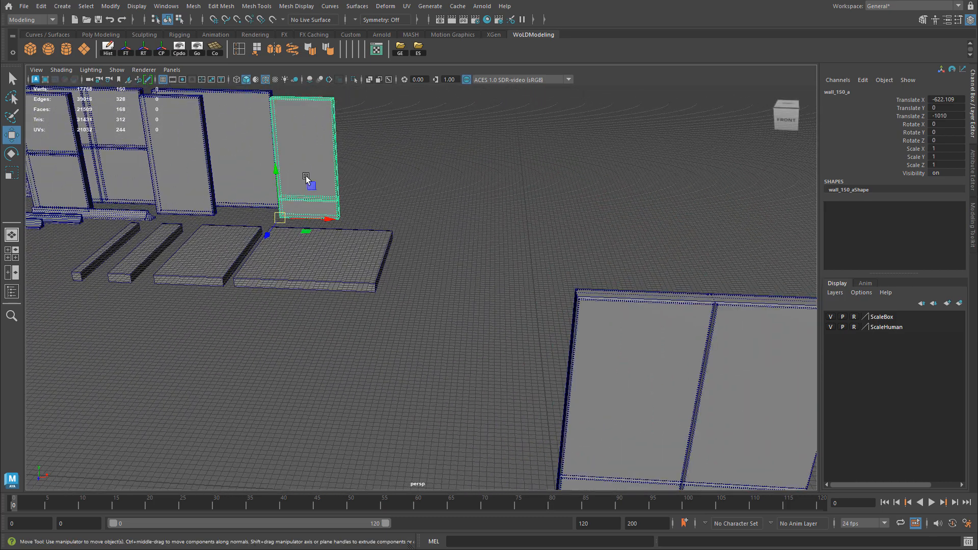
pyautogui.keyDown('alt'); pyautogui.moveTo(634, 344); pyautogui.dragTo(543, 254); pyautogui.keyUp('alt')
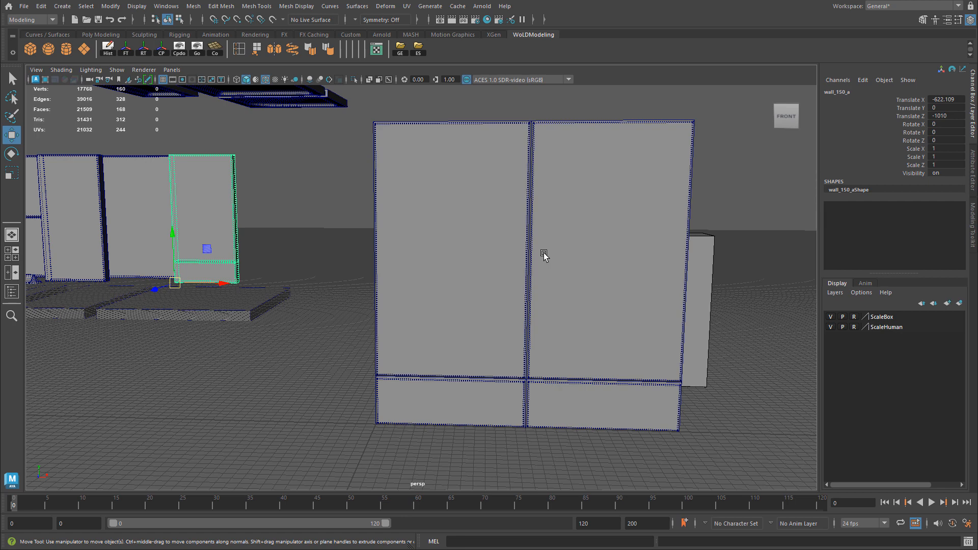
pyautogui.click(543, 253)
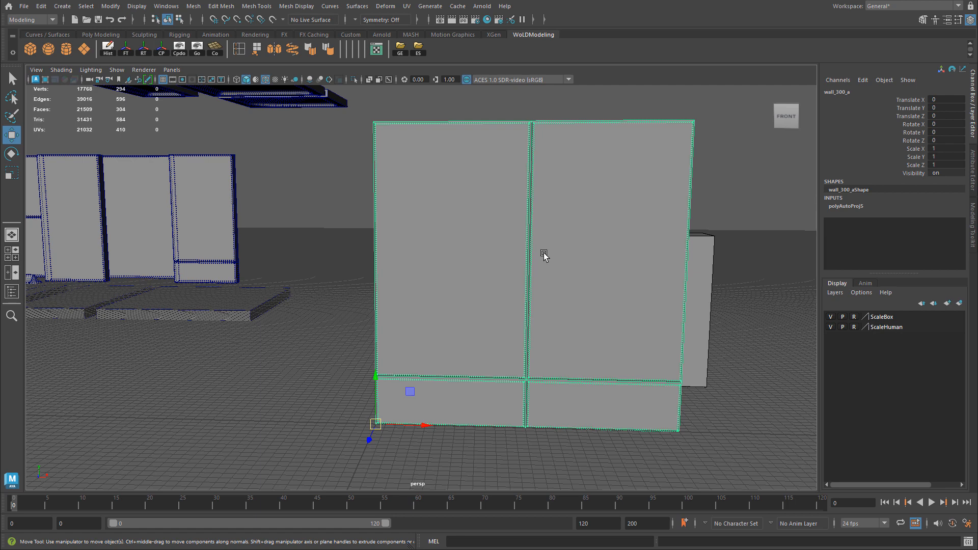
pyautogui.click(407, 6)
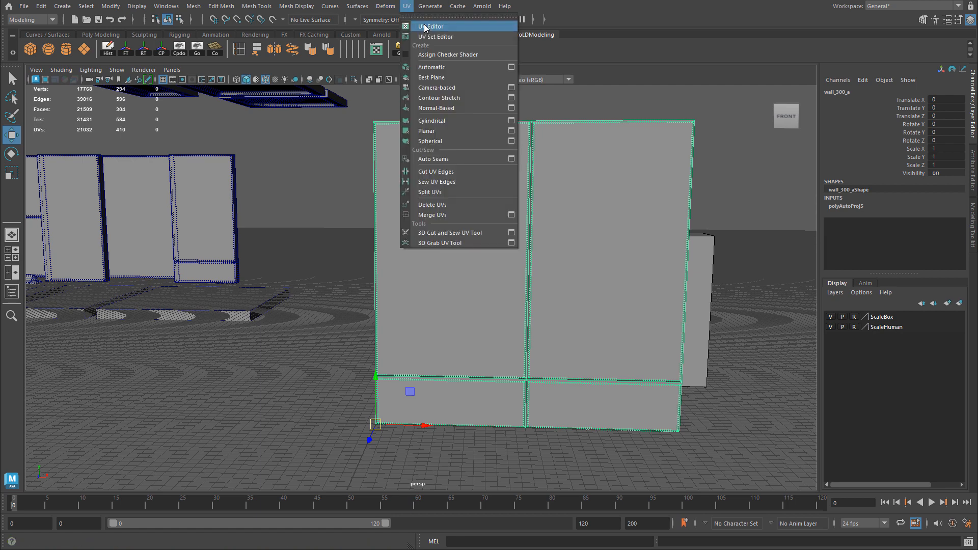
pyautogui.click(426, 26)
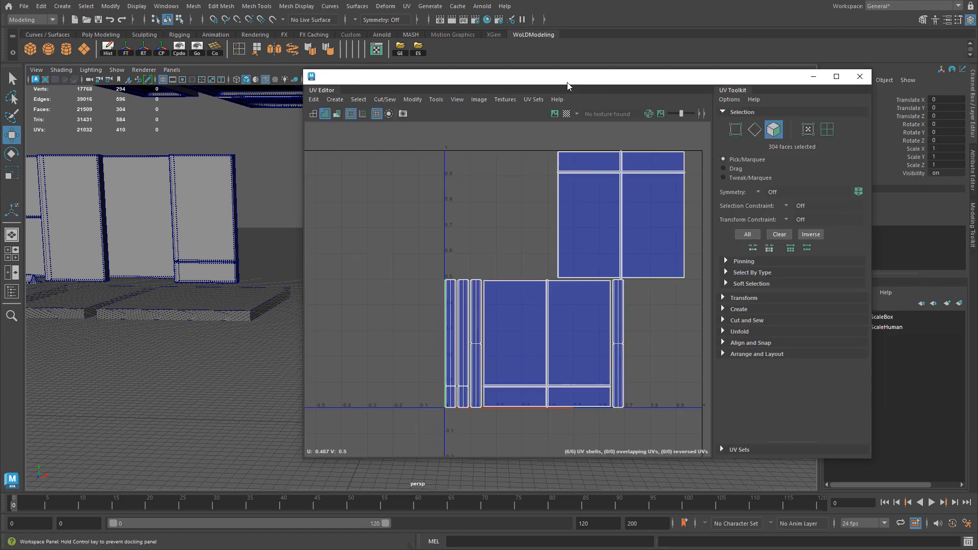
pyautogui.moveTo(567, 81); pyautogui.dragTo(288, 91)
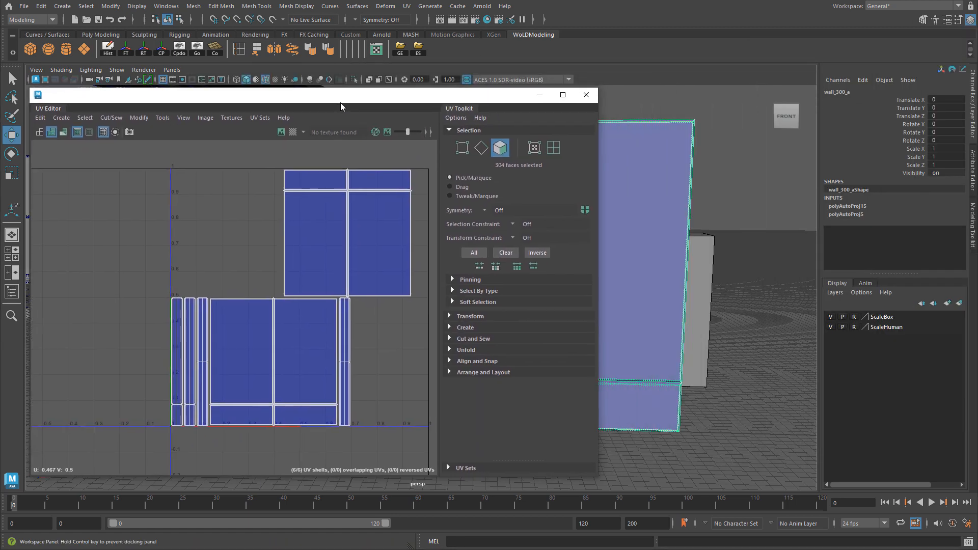
pyautogui.rightClick(650, 169)
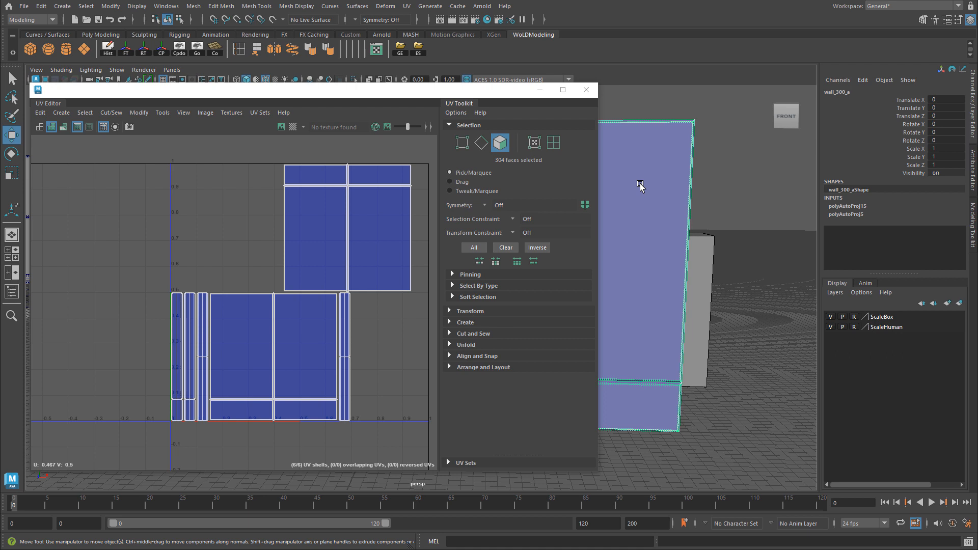
# Create Automatic UV mapping for the wall, close the UV Editor and return to object selection.
pyautogui.click(61, 112)
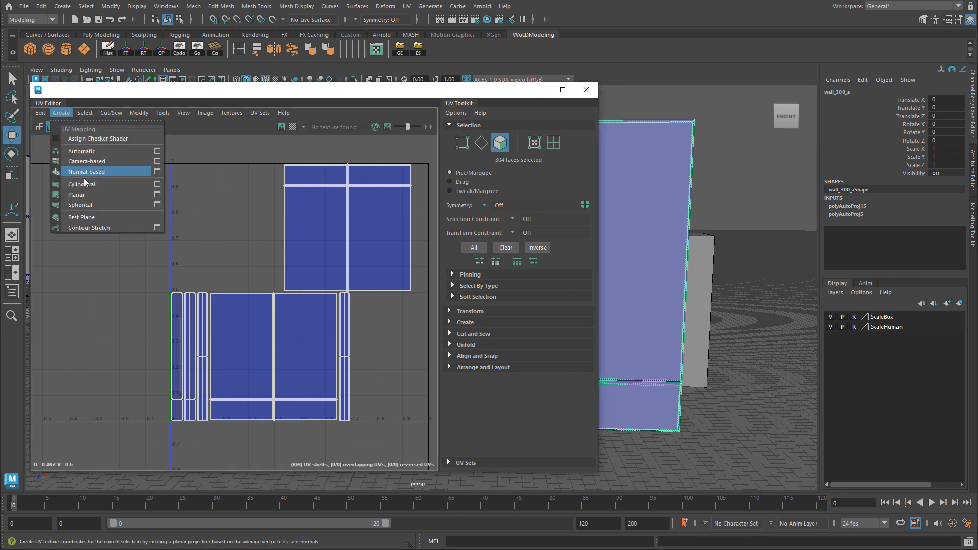
pyautogui.click(97, 152)
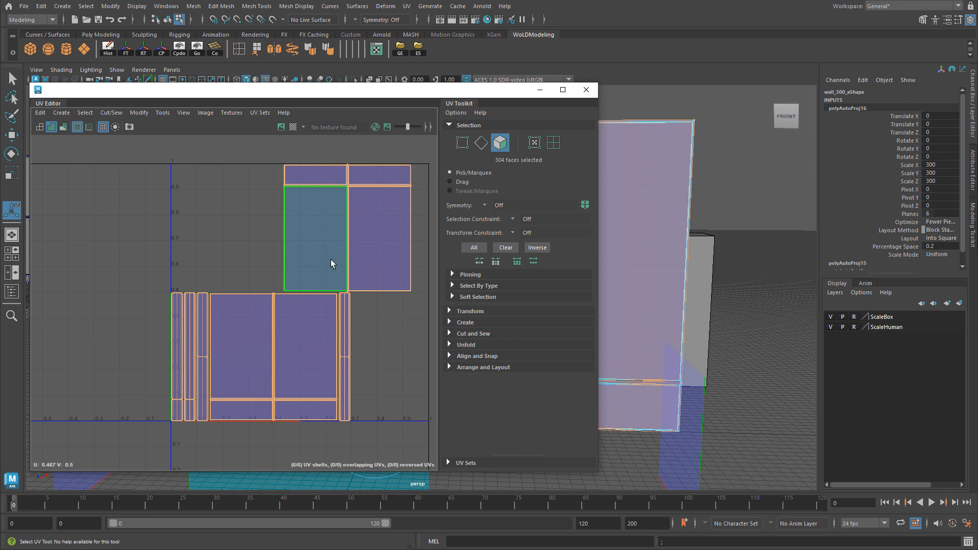
pyautogui.click(586, 91)
pyautogui.press('F8')
pyautogui.press('q')
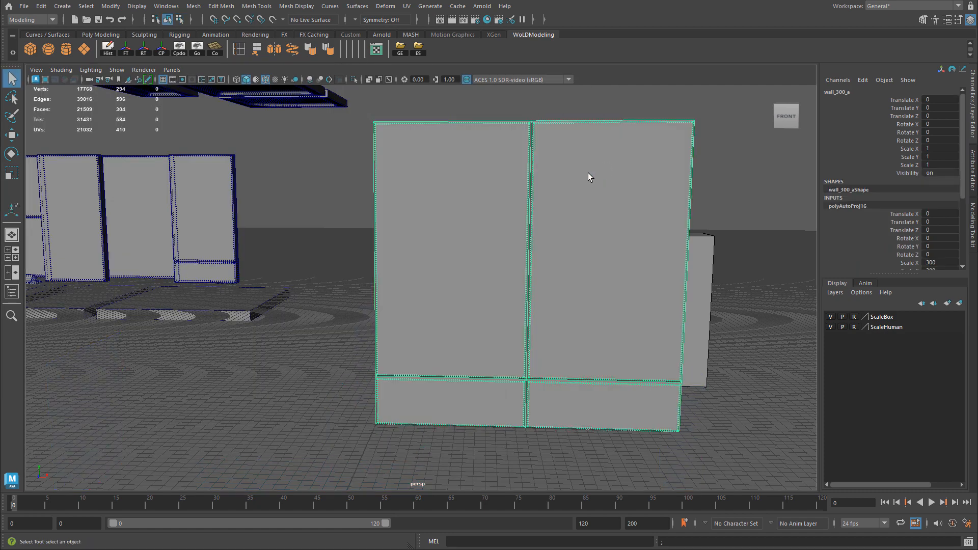
# Review the FBX geometry options for exporting the selected wall, and leave the export dialog without exporting.
pyautogui.keyDown('alt'); pyautogui.moveTo(536, 309); pyautogui.dragTo(524, 303); pyautogui.keyUp('alt')
pyautogui.press('w')
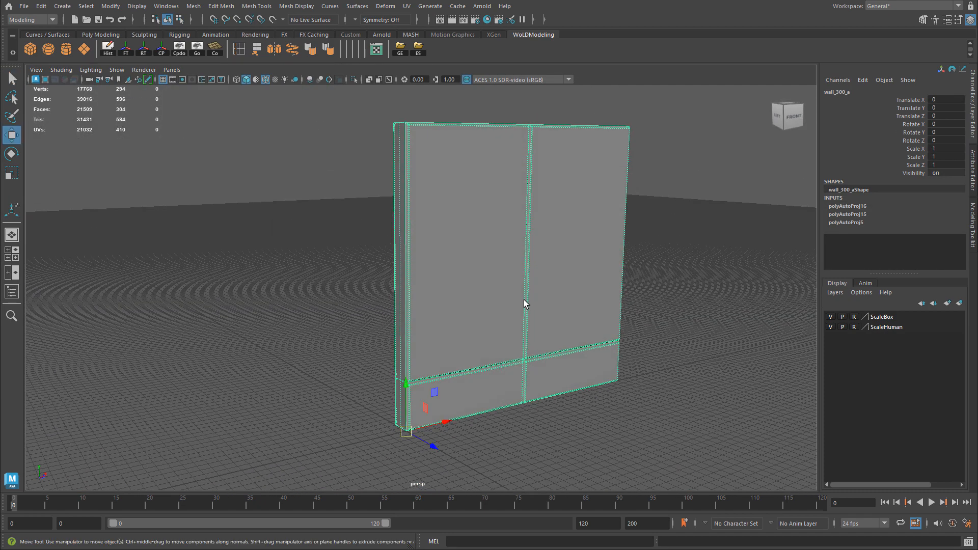
pyautogui.click(24, 7)
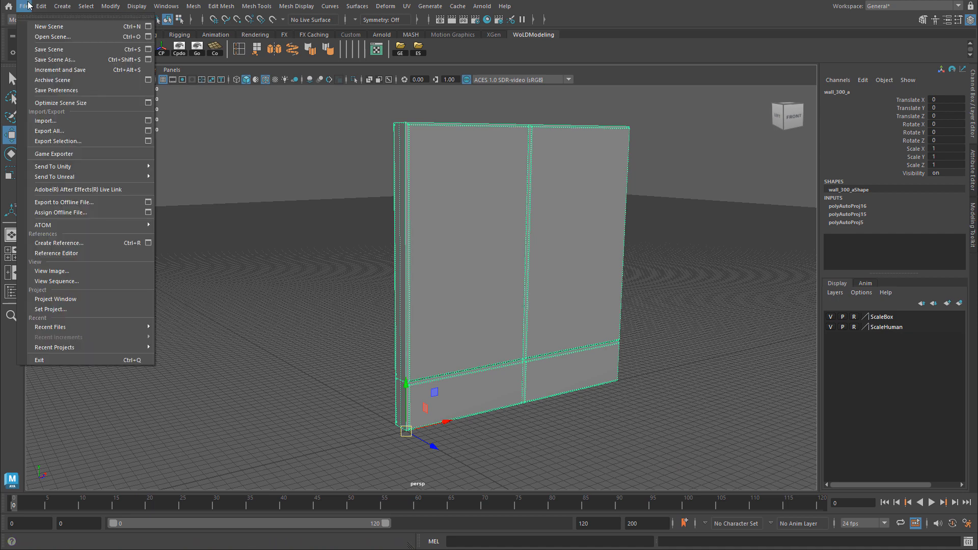
pyautogui.click(71, 141)
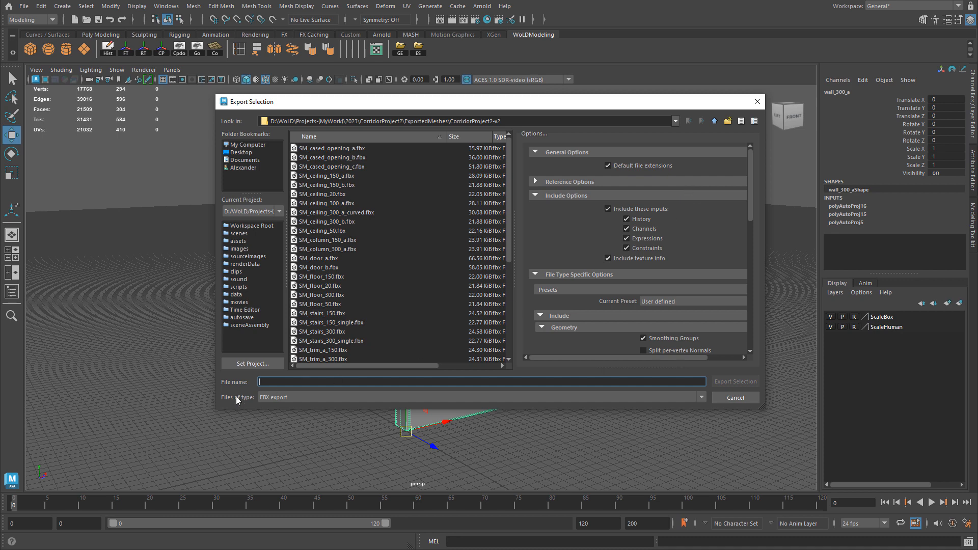
pyautogui.click(283, 398)
pyautogui.click(288, 398)
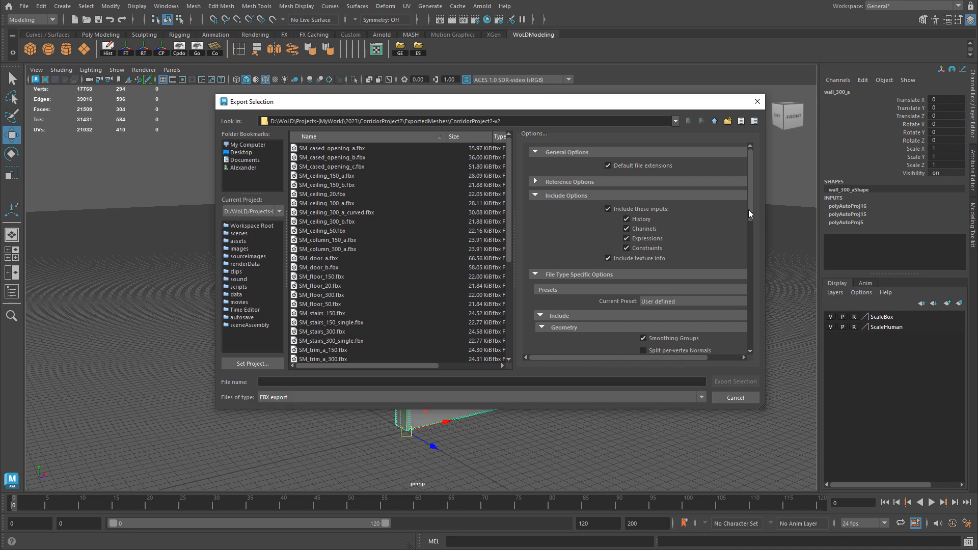
pyautogui.moveTo(748, 209); pyautogui.dragTo(743, 246)
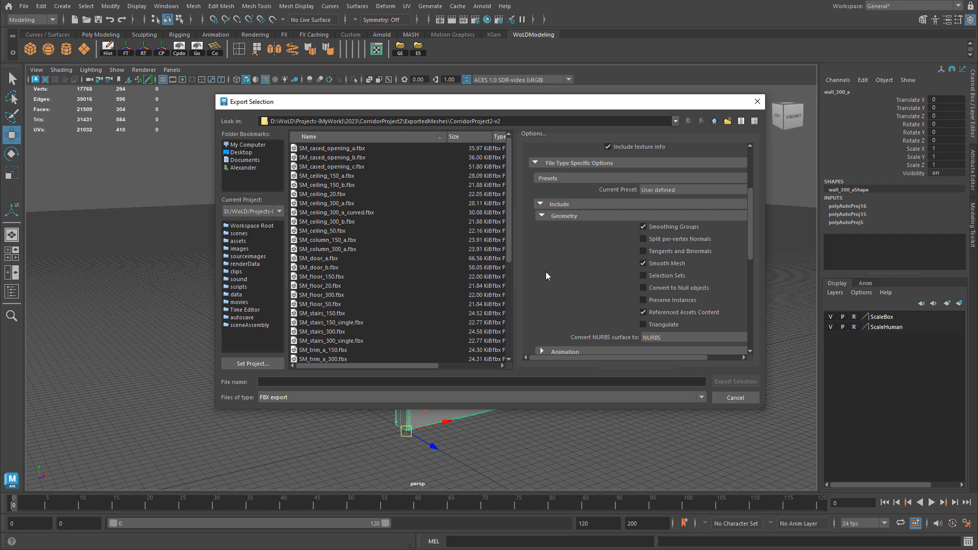
pyautogui.click(747, 399)
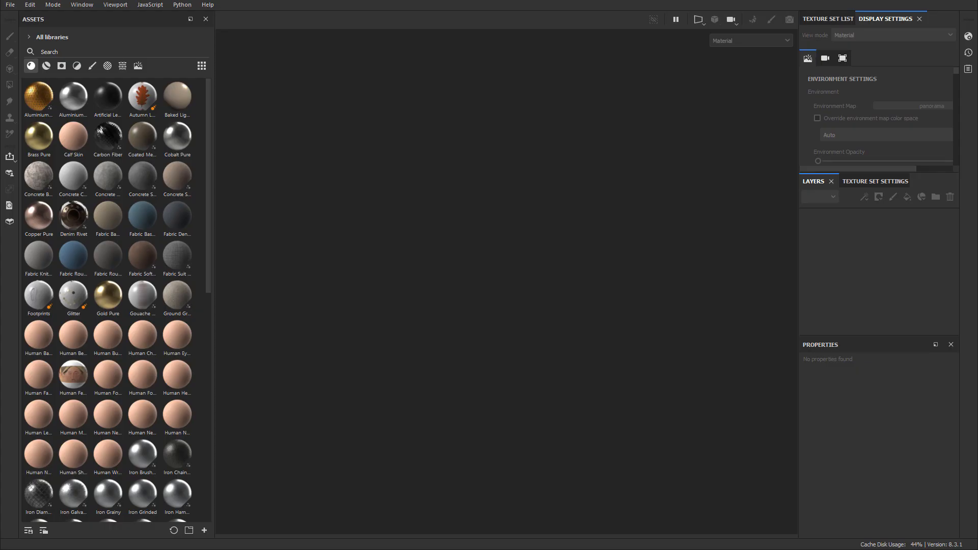
# In Substance Painter, create a new project from SM_wall_300_a.fbx with the Unreal Engine 4 template, 2048 resolution and DirectX normal maps.
pyautogui.click(12, 9)
pyautogui.click(19, 16)
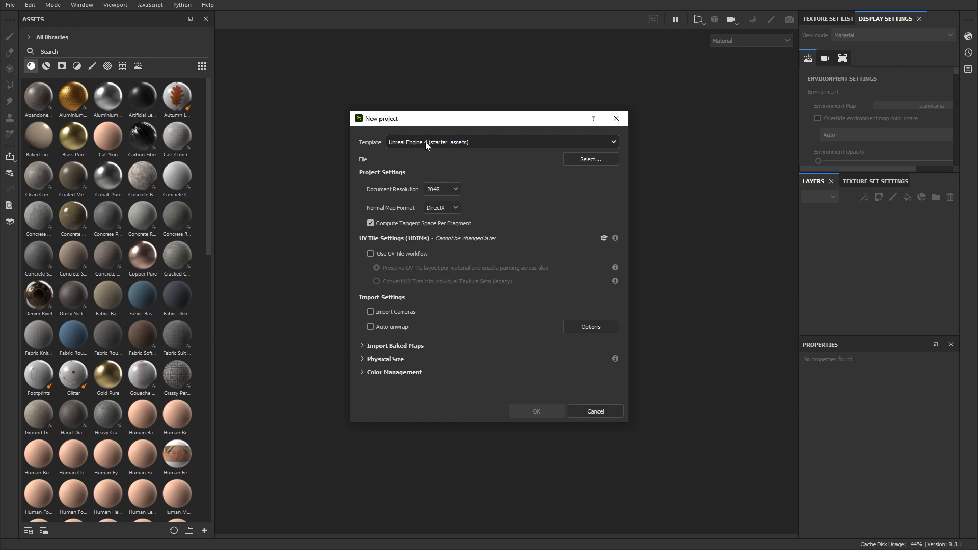
pyautogui.click(588, 158)
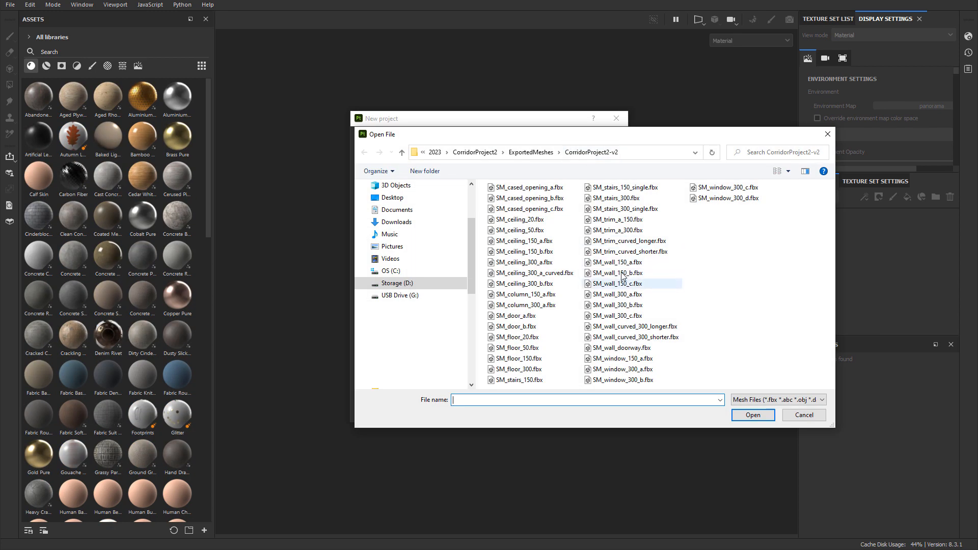
pyautogui.click(623, 315)
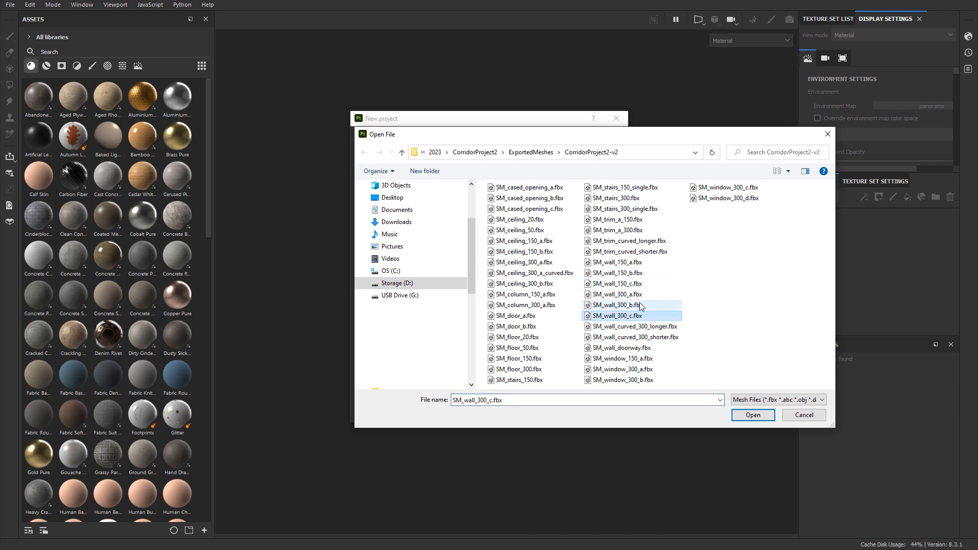
pyautogui.doubleClick(637, 296)
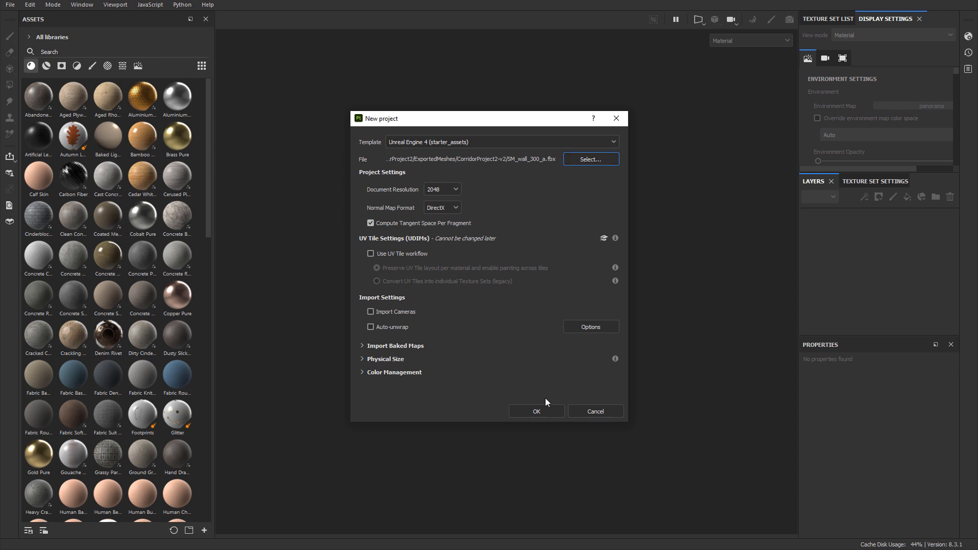
pyautogui.click(538, 412)
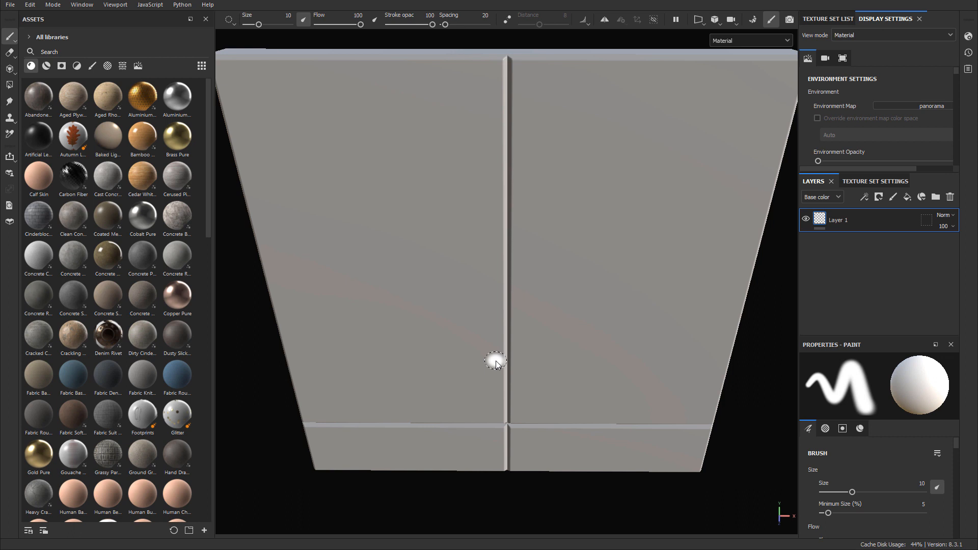
# Bake the selected mesh maps for the lambert1 texture set at an output size of 2048, and return to painting mode.
pyautogui.keyDown('alt'); pyautogui.moveTo(501, 371); pyautogui.dragTo(524, 335); pyautogui.keyUp('alt')
pyautogui.keyDown('alt'); pyautogui.moveTo(525, 335); pyautogui.dragTo(547, 312, button='right'); pyautogui.keyUp('alt')
pyautogui.keyDown('alt'); pyautogui.moveTo(547, 312); pyautogui.dragTo(515, 295, button='middle'); pyautogui.keyUp('alt')
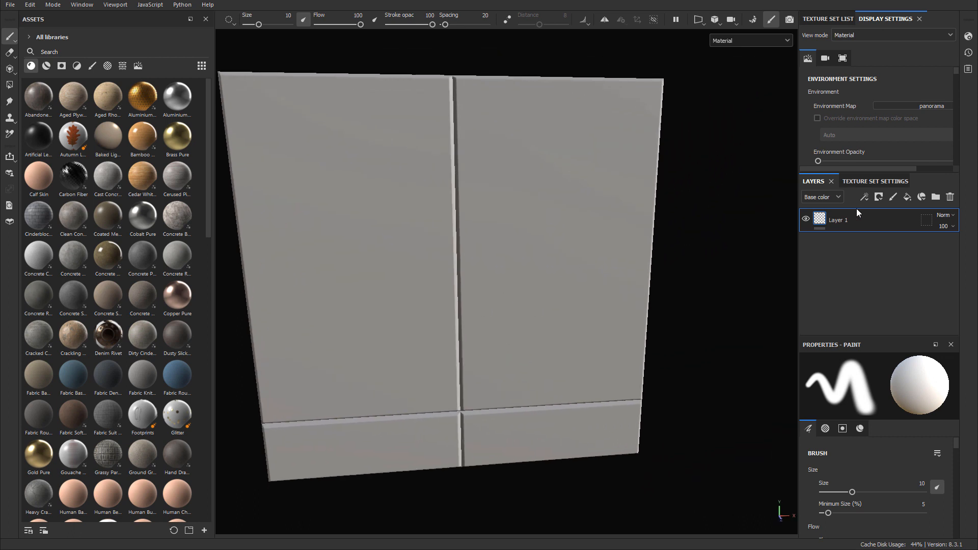
pyautogui.click(873, 181)
pyautogui.scroll(-2, 857, 225)
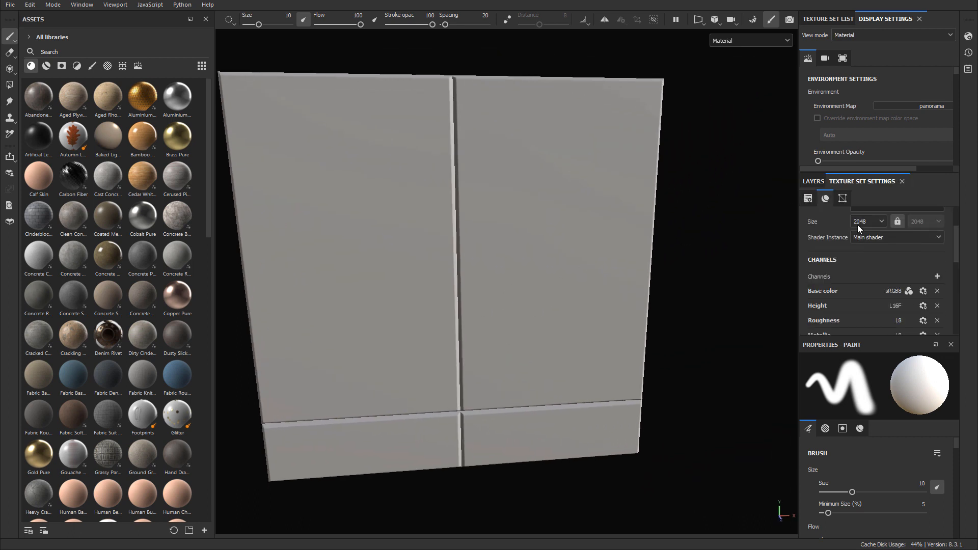
pyautogui.scroll(-6, 858, 225)
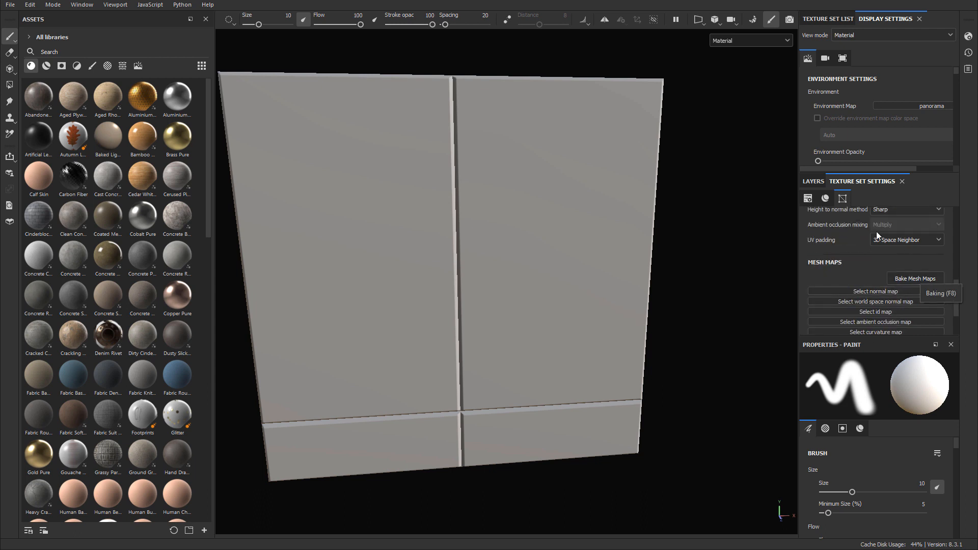
pyautogui.click(753, 19)
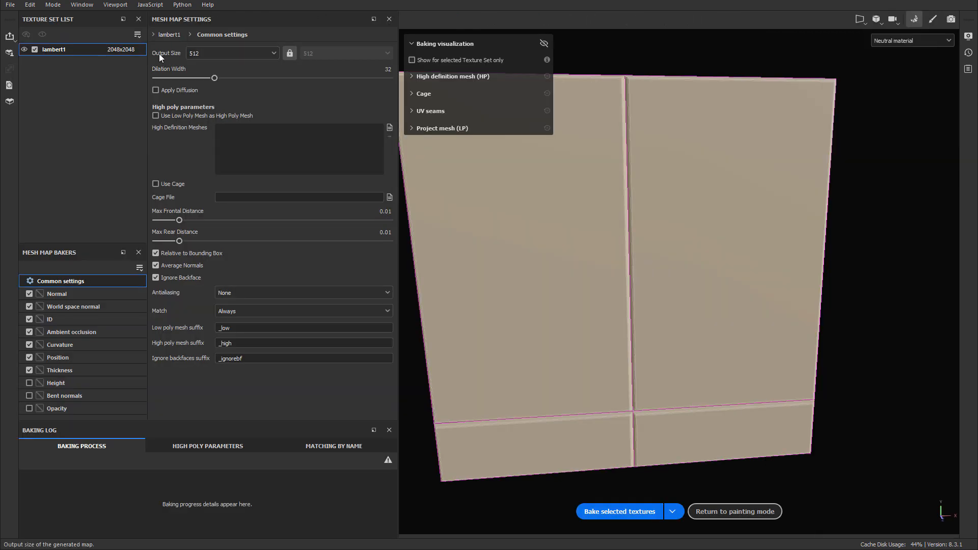
pyautogui.click(211, 54)
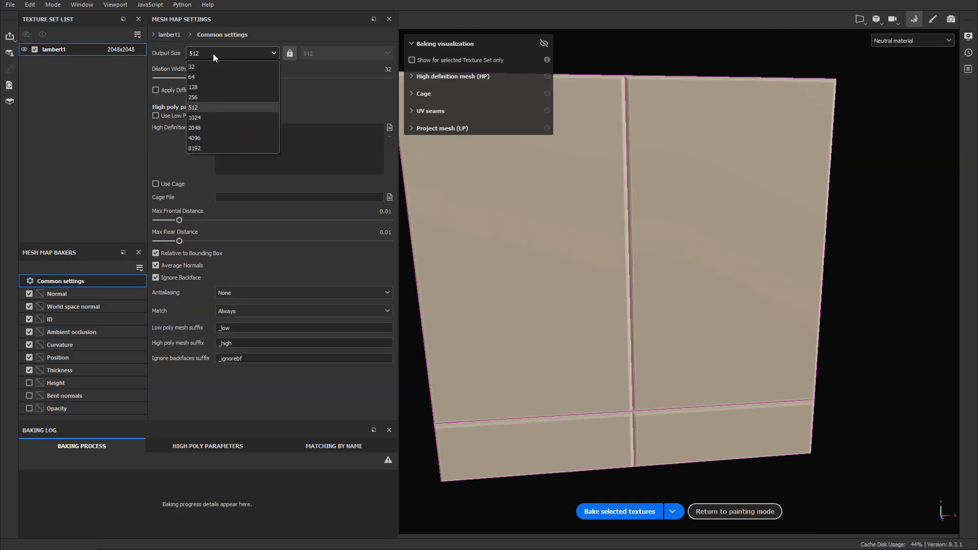
pyautogui.click(207, 128)
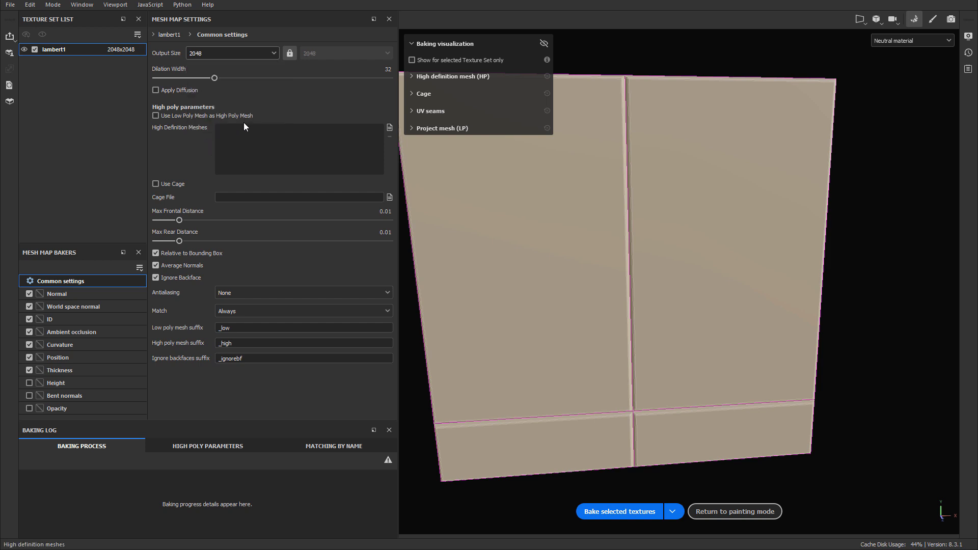
pyautogui.click(617, 512)
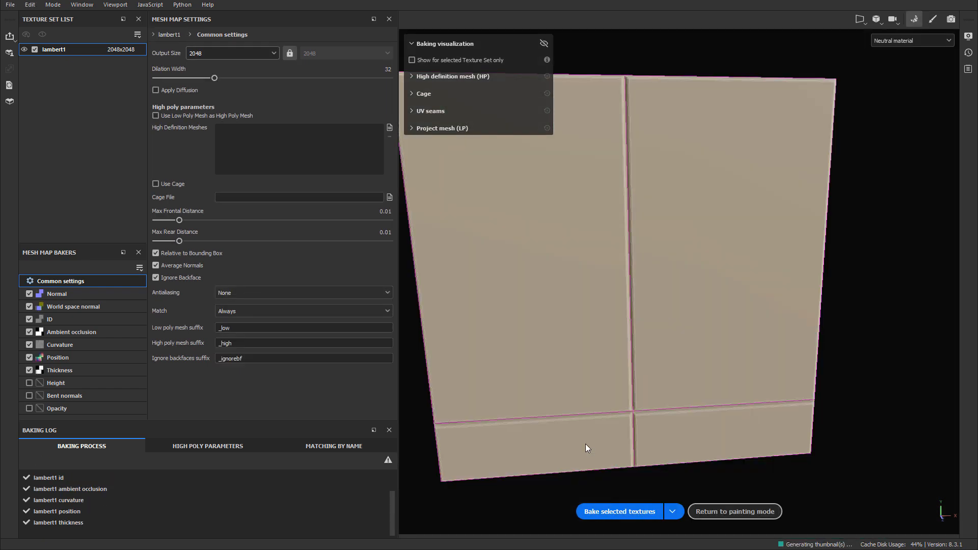
pyautogui.click(733, 515)
# Search the asset library for "steel" and filter the assets to materials.
pyautogui.keyDown('alt'); pyautogui.moveTo(609, 340); pyautogui.dragTo(562, 304); pyautogui.keyUp('alt')
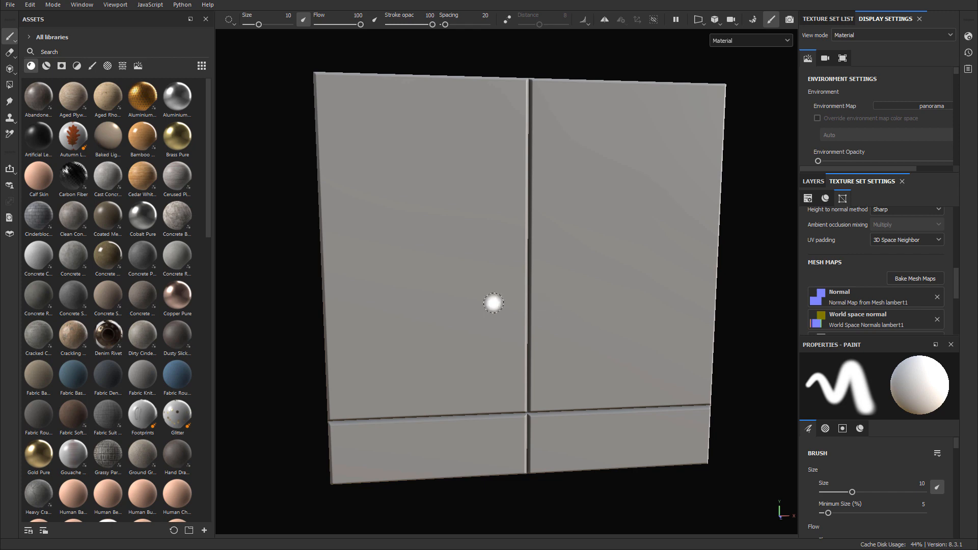
pyautogui.moveTo(472, 227)
pyautogui.keyDown('alt'); pyautogui.mouseDown()
pyautogui.moveTo(431, 214)
pyautogui.moveTo(462, 214)
pyautogui.mouseUp(); pyautogui.keyUp('alt')
pyautogui.click(70, 51)
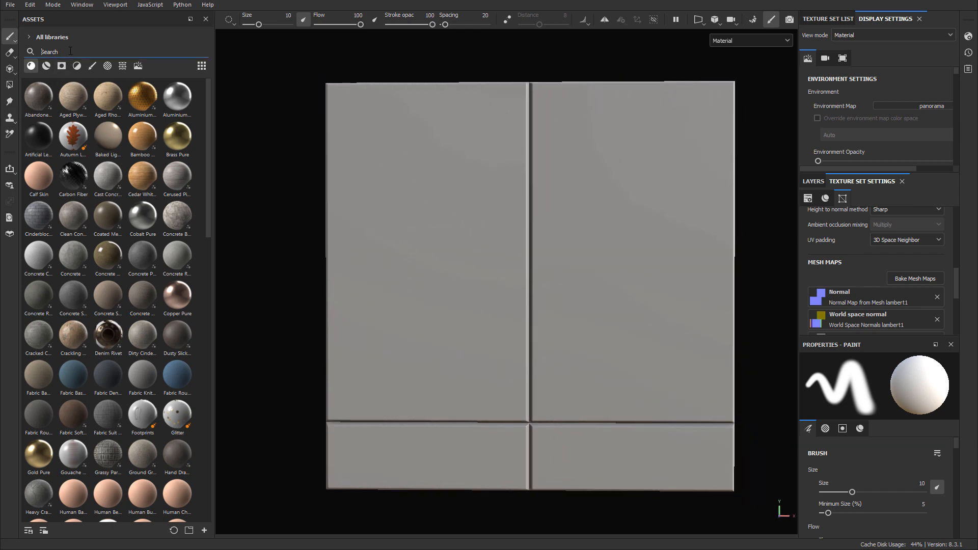
pyautogui.write('steel')
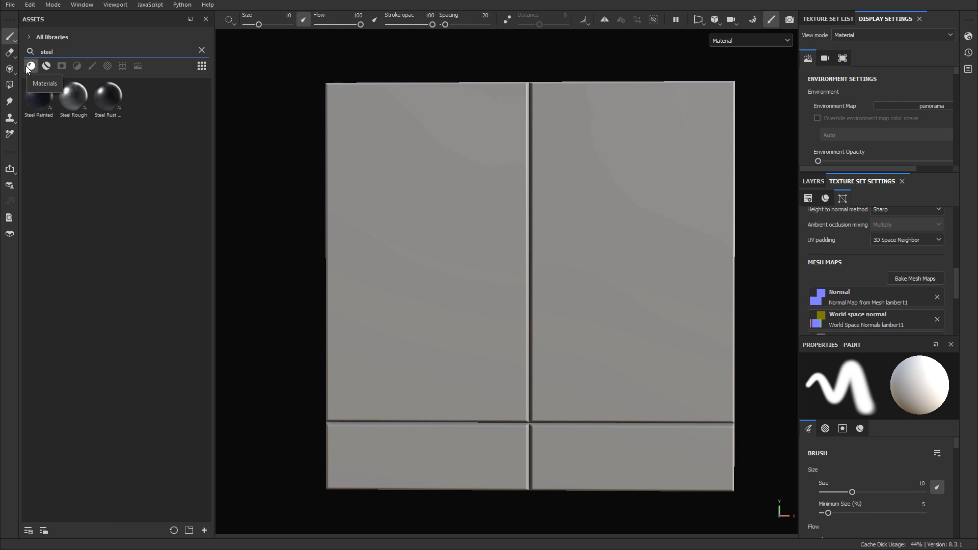
pyautogui.click(45, 68)
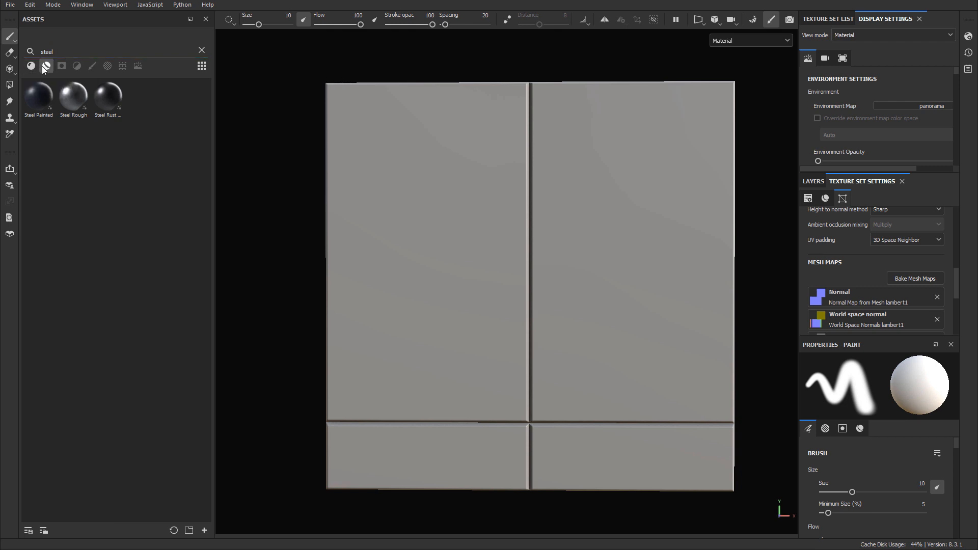
pyautogui.click(32, 65)
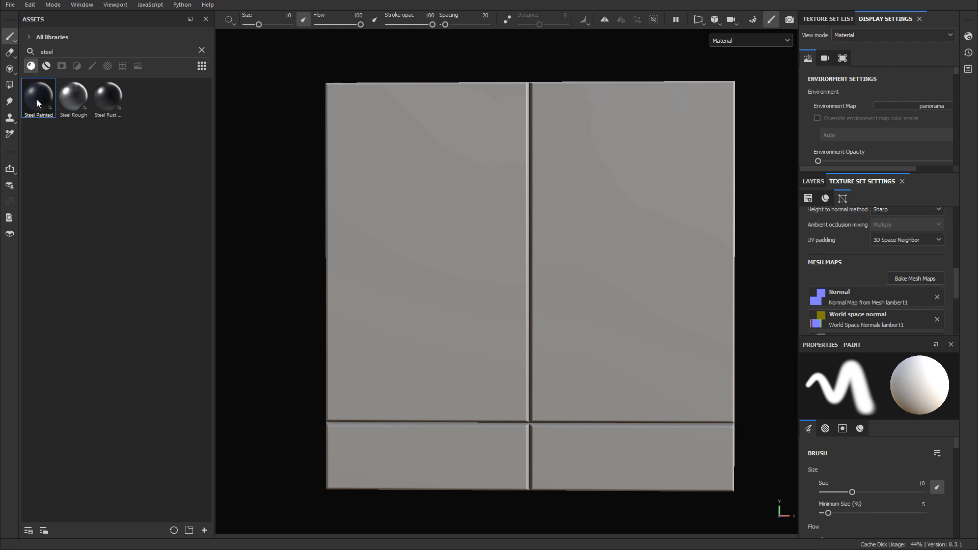
# Apply the Steel Painted, Steel Rough, and Steel Rust and Wear materials to the wall one after another as fill layers.
pyautogui.moveTo(36, 99)
pyautogui.mouseDown()
pyautogui.moveTo(54, 138)
pyautogui.moveTo(418, 222)
pyautogui.mouseUp()
pyautogui.moveTo(500, 260)
pyautogui.keyDown('alt'); pyautogui.mouseDown()
pyautogui.moveTo(551, 225)
pyautogui.moveTo(554, 235)
pyautogui.moveTo(607, 218)
pyautogui.moveTo(633, 238)
pyautogui.moveTo(543, 223)
pyautogui.mouseUp(); pyautogui.keyUp('alt')
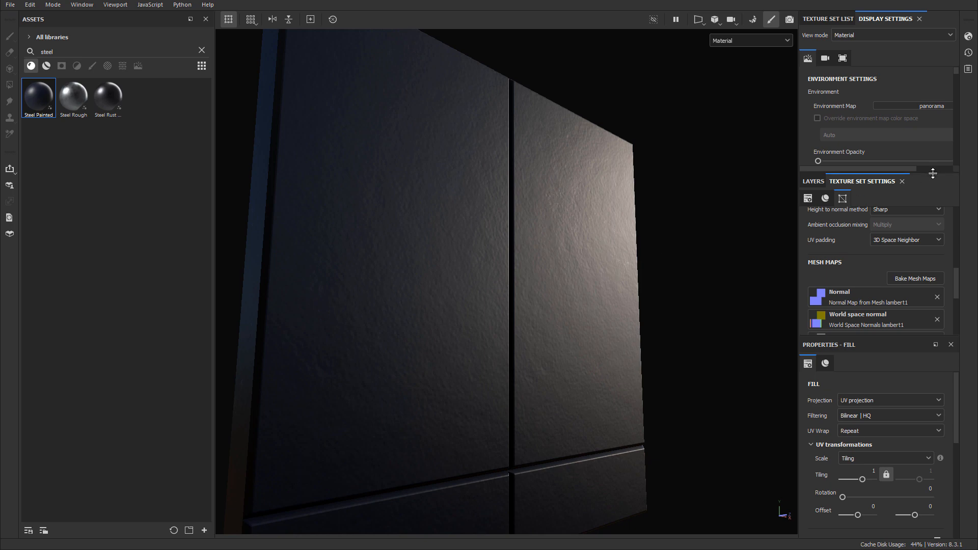
pyautogui.click(814, 181)
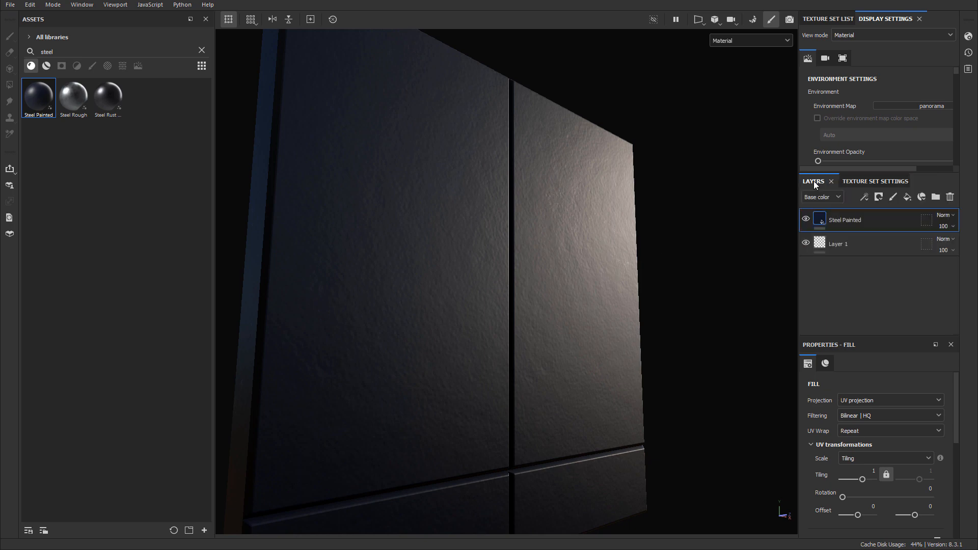
pyautogui.keyDown('alt'); pyautogui.moveTo(619, 265); pyautogui.dragTo(552, 261); pyautogui.keyUp('alt')
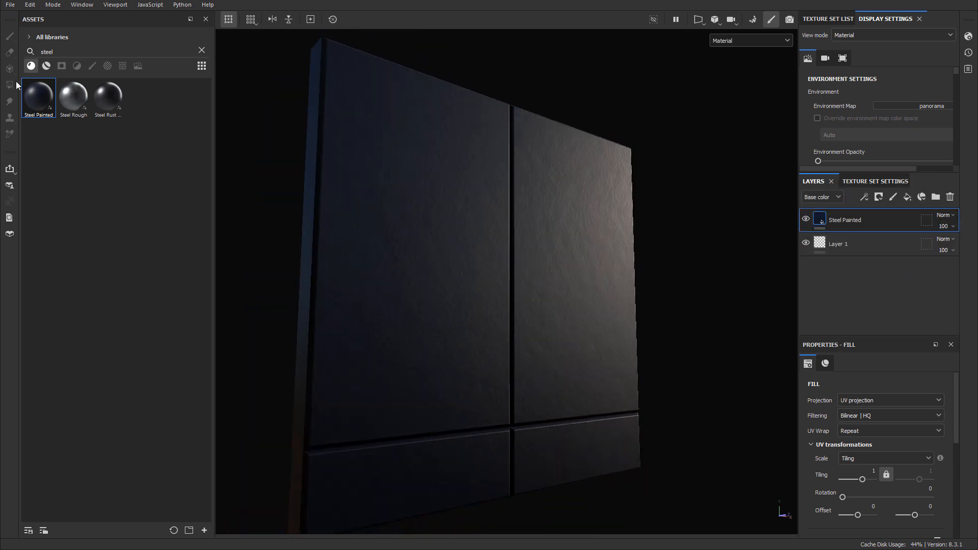
pyautogui.moveTo(73, 96); pyautogui.dragTo(444, 210)
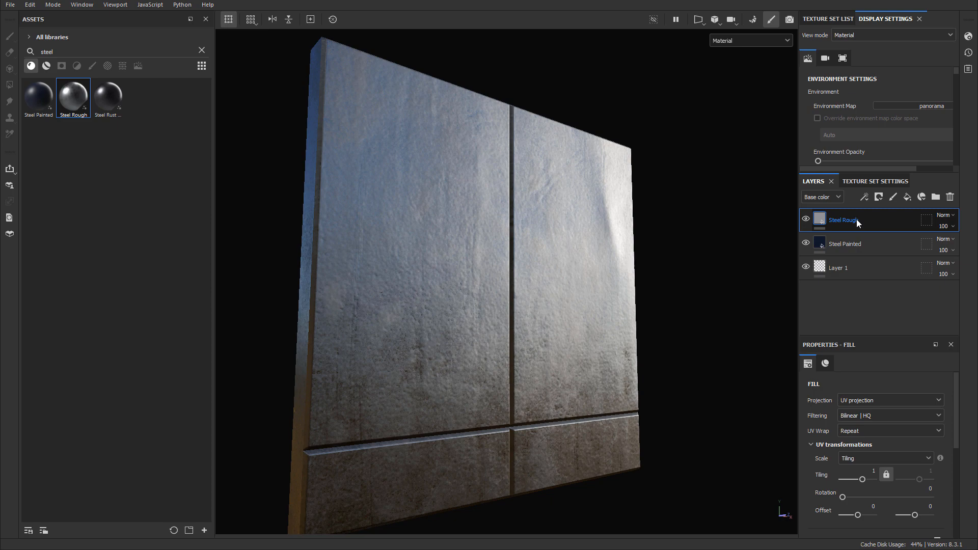
pyautogui.keyDown('alt'); pyautogui.moveTo(586, 250); pyautogui.dragTo(576, 267); pyautogui.keyUp('alt')
pyautogui.moveTo(108, 97); pyautogui.dragTo(414, 189)
pyautogui.keyDown('alt'); pyautogui.moveTo(423, 198); pyautogui.dragTo(633, 264); pyautogui.keyUp('alt')
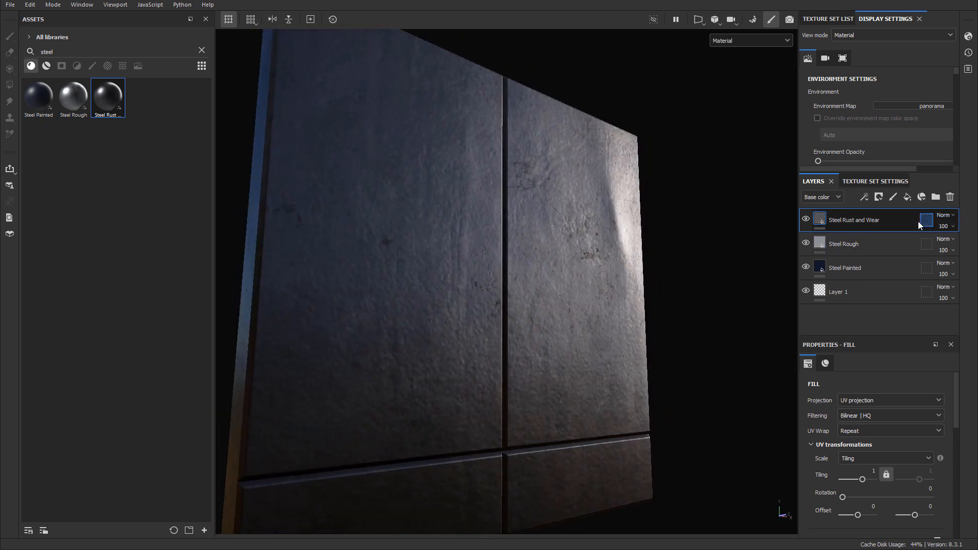
# Delete the three steel material layers above Layer 1.
pyautogui.click(950, 198)
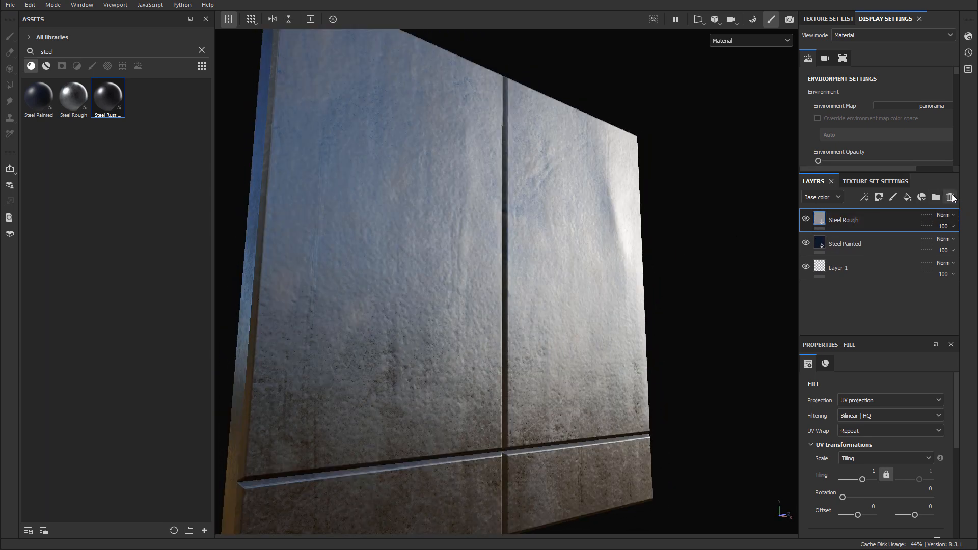
pyautogui.click(951, 197)
pyautogui.click(950, 197)
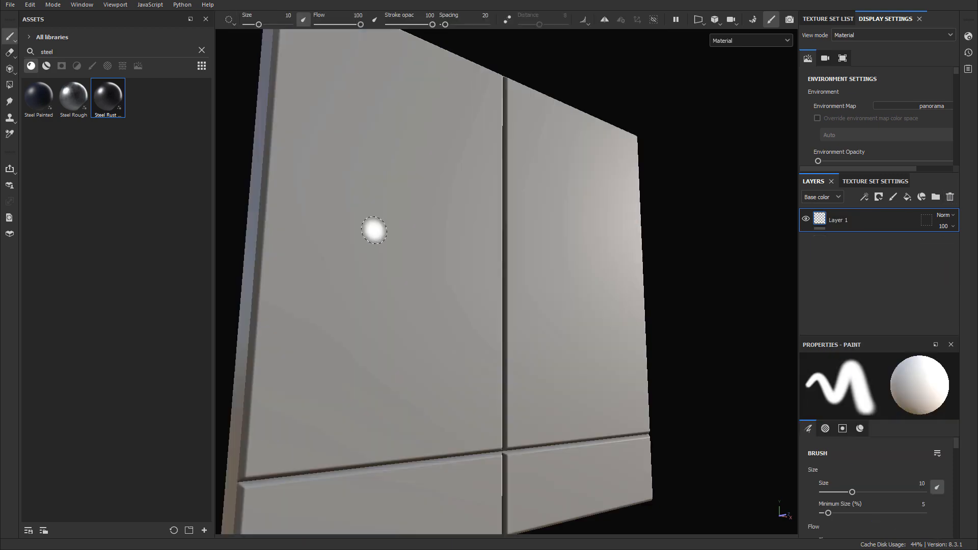
# Filter the assets to smart materials and apply Steel Painted Chipped Dirty and Steel Painted Scraped Green to the wall.
pyautogui.click(46, 66)
pyautogui.moveTo(142, 136)
pyautogui.mouseDown()
pyautogui.moveTo(364, 176)
pyautogui.moveTo(411, 190)
pyautogui.moveTo(469, 234)
pyautogui.moveTo(596, 256)
pyautogui.moveTo(275, 192)
pyautogui.mouseUp()
pyautogui.moveTo(108, 175)
pyautogui.mouseDown()
pyautogui.moveTo(452, 242)
pyautogui.moveTo(509, 273)
pyautogui.moveTo(421, 258)
pyautogui.moveTo(509, 275)
pyautogui.moveTo(349, 262)
pyautogui.moveTo(580, 286)
pyautogui.moveTo(507, 258)
pyautogui.moveTo(538, 260)
pyautogui.mouseUp()
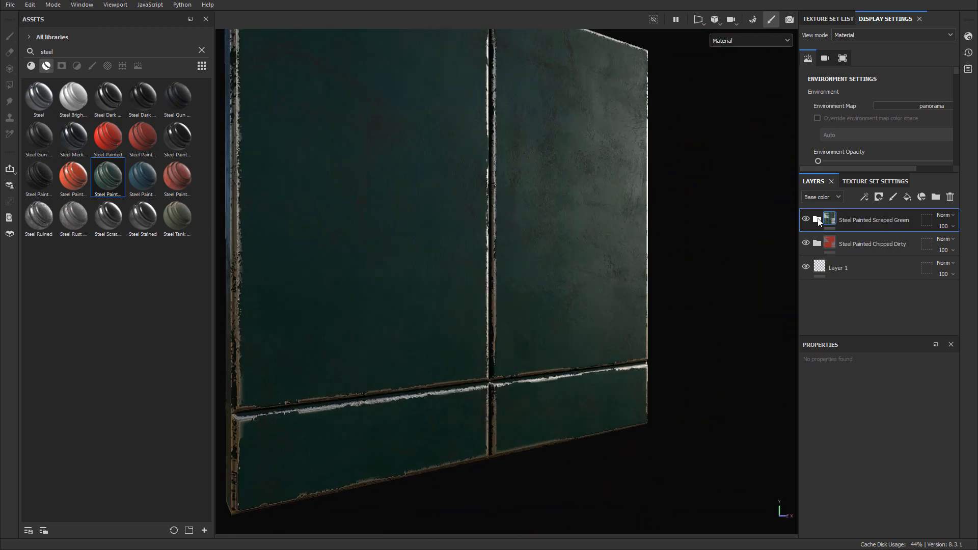
pyautogui.moveTo(514, 204)
pyautogui.keyDown('alt'); pyautogui.mouseDown()
pyautogui.moveTo(506, 201)
pyautogui.moveTo(523, 187)
pyautogui.mouseUp(); pyautogui.keyUp('alt')
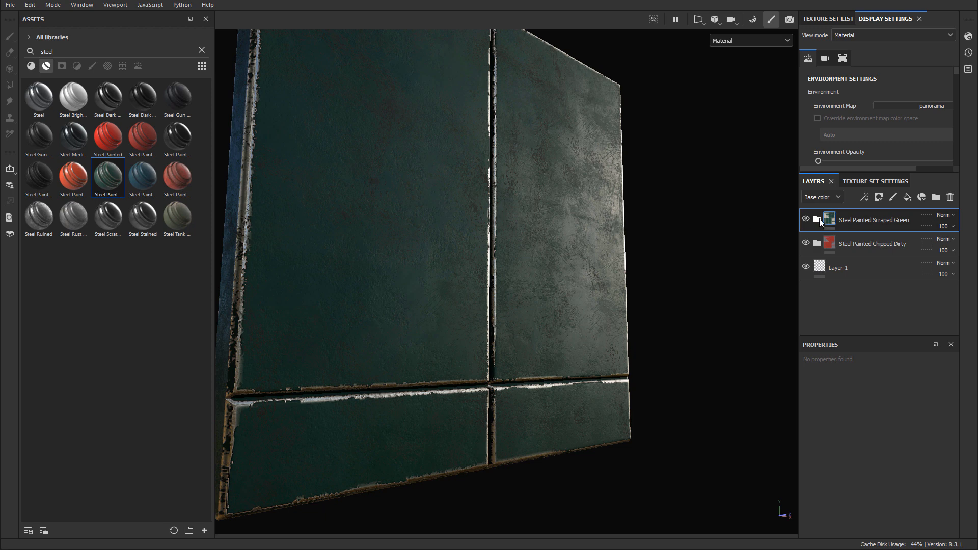
# Set the base color of the Base Metal layer in the Steel Painted Scraped Green group to grey 6A6C74, and rotate the environment lighting.
pyautogui.click(818, 219)
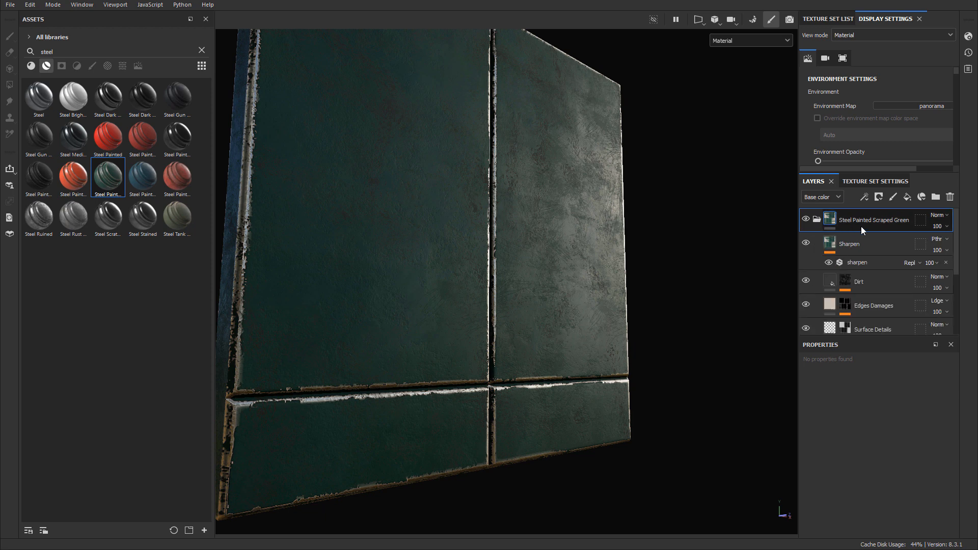
pyautogui.keyDown('alt'); pyautogui.moveTo(522, 218); pyautogui.dragTo(541, 226); pyautogui.keyUp('alt')
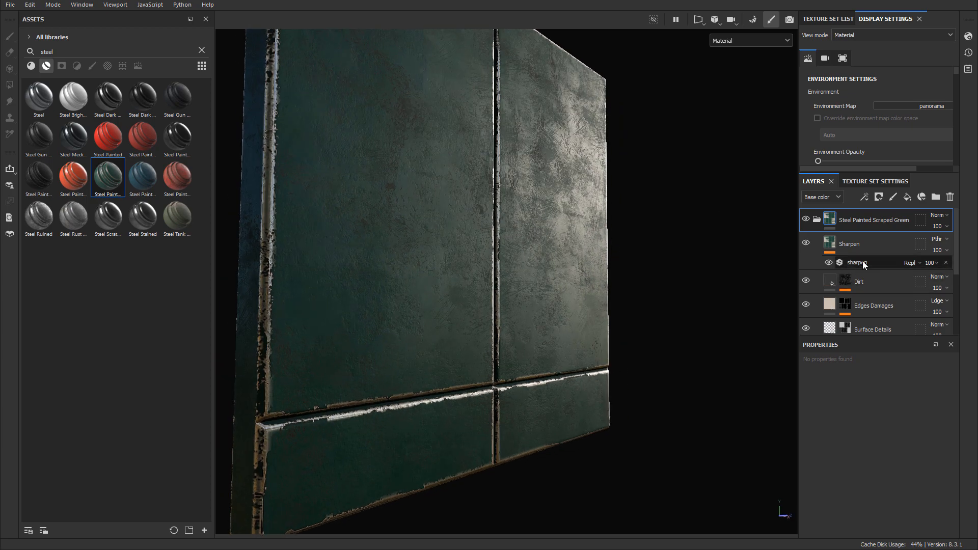
pyautogui.scroll(-1, 857, 309)
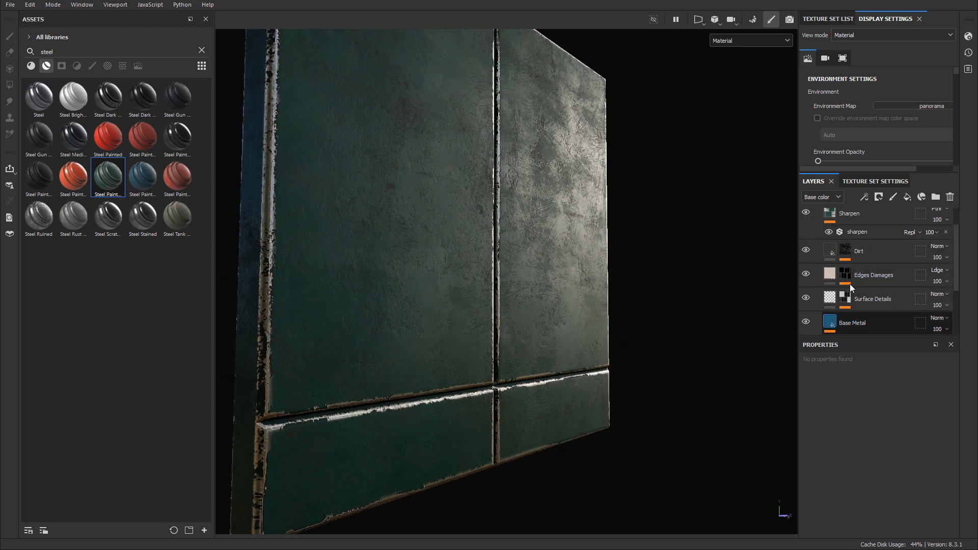
pyautogui.scroll(-3, 851, 289)
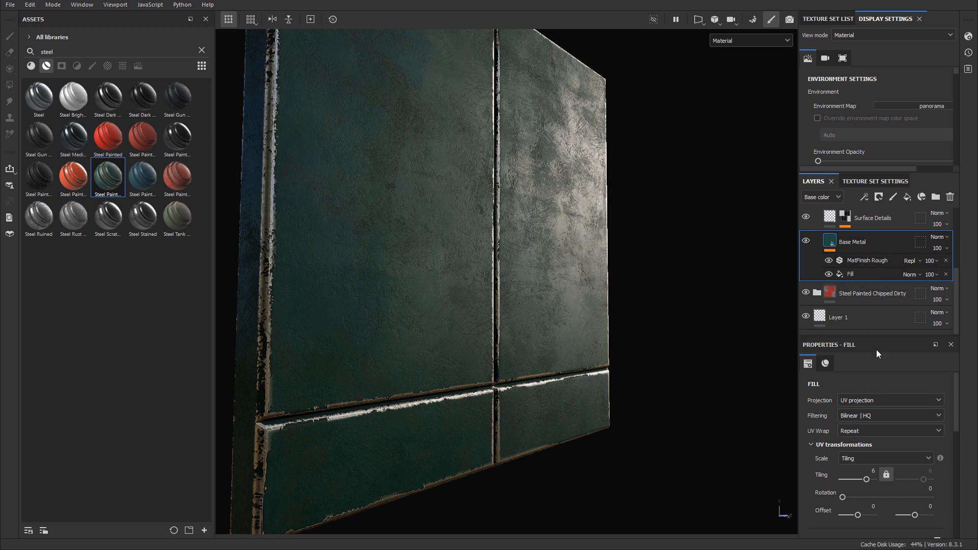
pyautogui.scroll(-4, 887, 405)
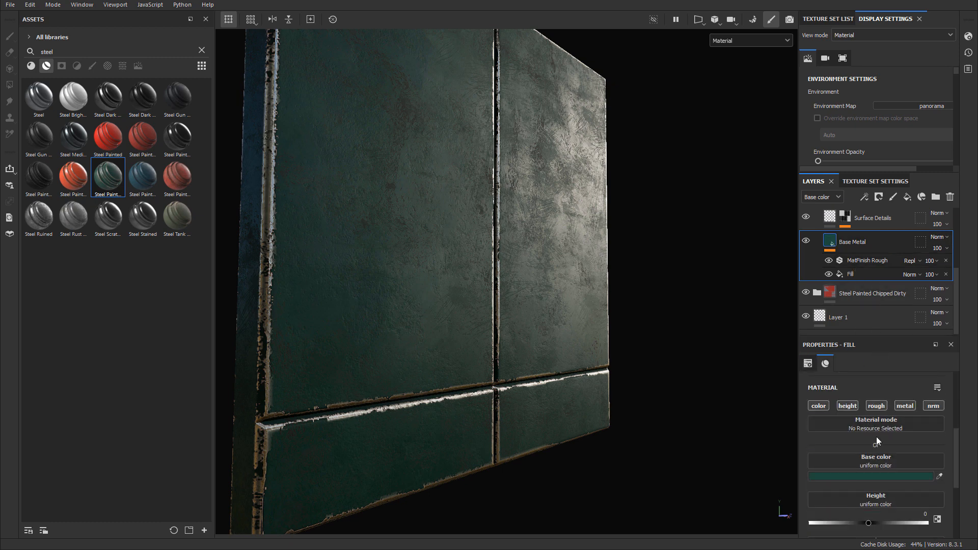
pyautogui.click(880, 445)
pyautogui.moveTo(815, 457); pyautogui.dragTo(770, 468)
pyautogui.moveTo(863, 468); pyautogui.dragTo(858, 450)
pyautogui.moveTo(789, 453); pyautogui.dragTo(753, 467)
pyautogui.keyDown('alt'); pyautogui.moveTo(607, 375); pyautogui.dragTo(603, 376); pyautogui.keyUp('alt')
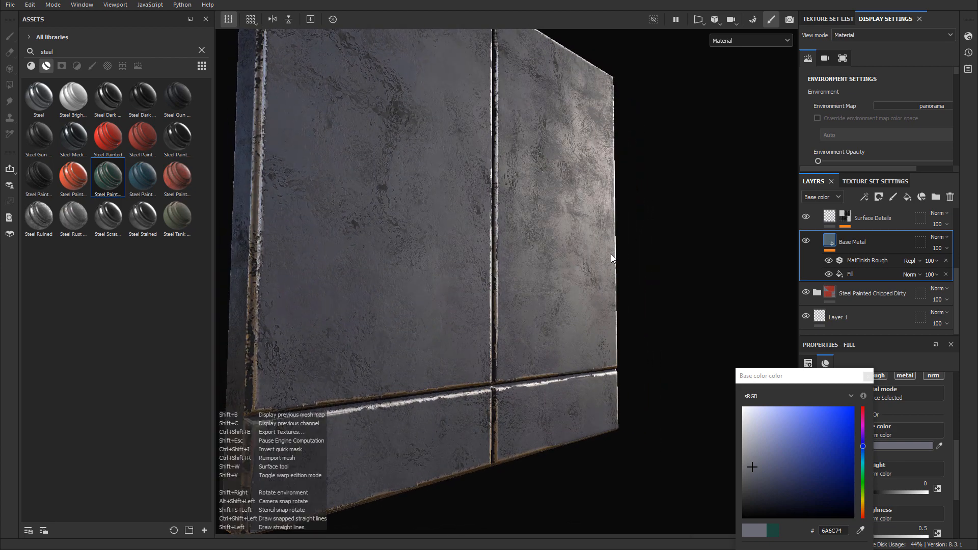
pyautogui.keyDown('shift'); pyautogui.moveTo(611, 255); pyautogui.dragTo(602, 260, button='right'); pyautogui.keyUp('shift')
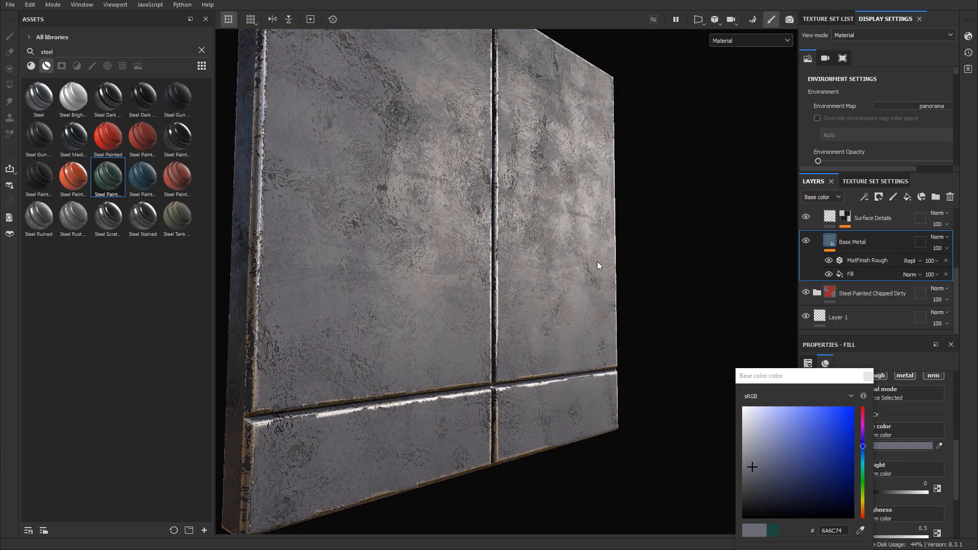
pyautogui.keyDown('alt'); pyautogui.moveTo(598, 264); pyautogui.dragTo(524, 257); pyautogui.keyUp('alt')
pyautogui.click(868, 377)
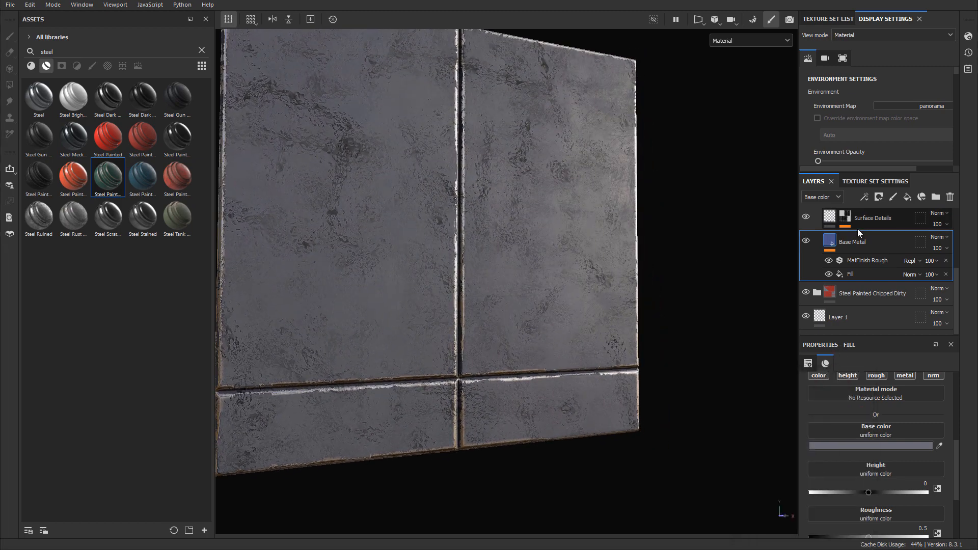
# Collapse and hide the Steel Painted Scraped Green group, and delete the Steel Painted Chipped Dirty group.
pyautogui.moveTo(955, 281); pyautogui.dragTo(962, 238)
pyautogui.scroll(2, 963, 237)
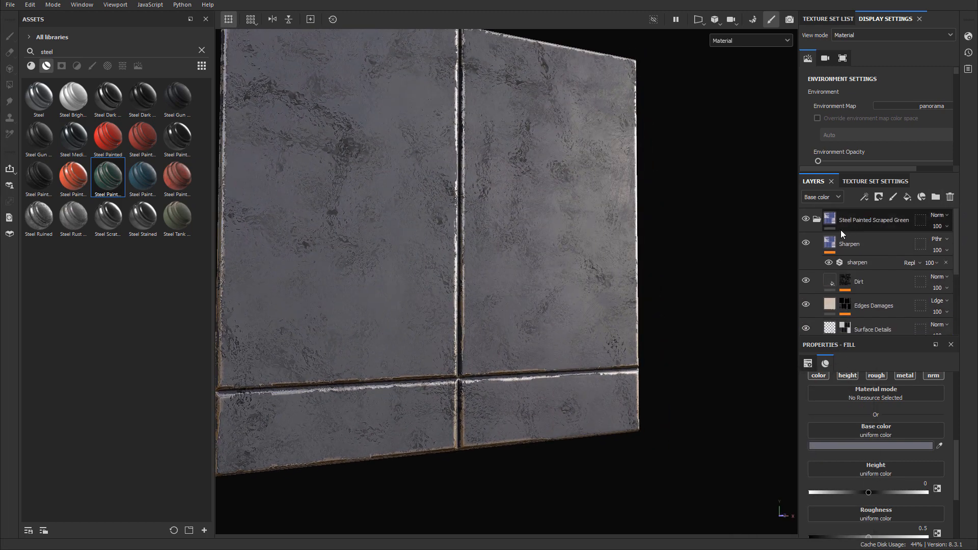
pyautogui.click(816, 220)
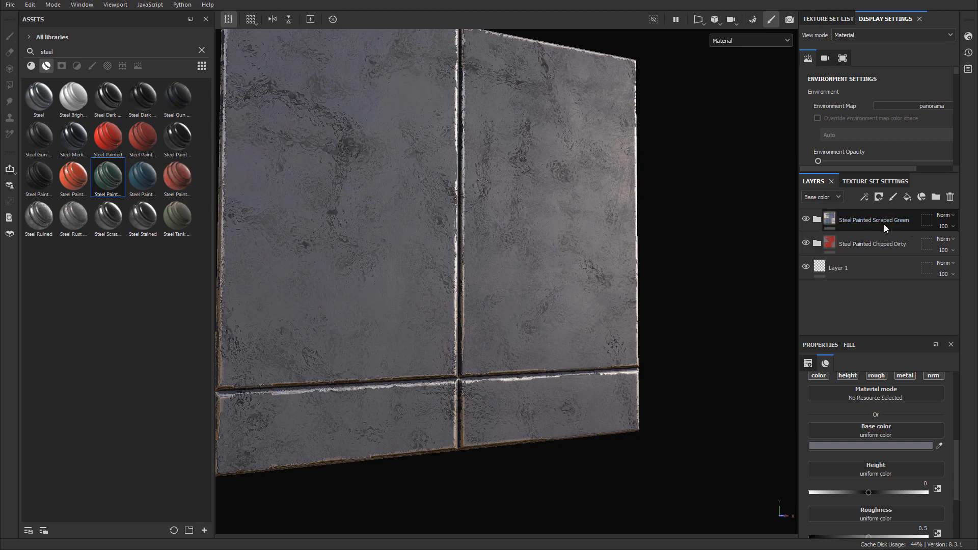
pyautogui.keyDown('alt'); pyautogui.moveTo(696, 244); pyautogui.dragTo(708, 245); pyautogui.keyUp('alt')
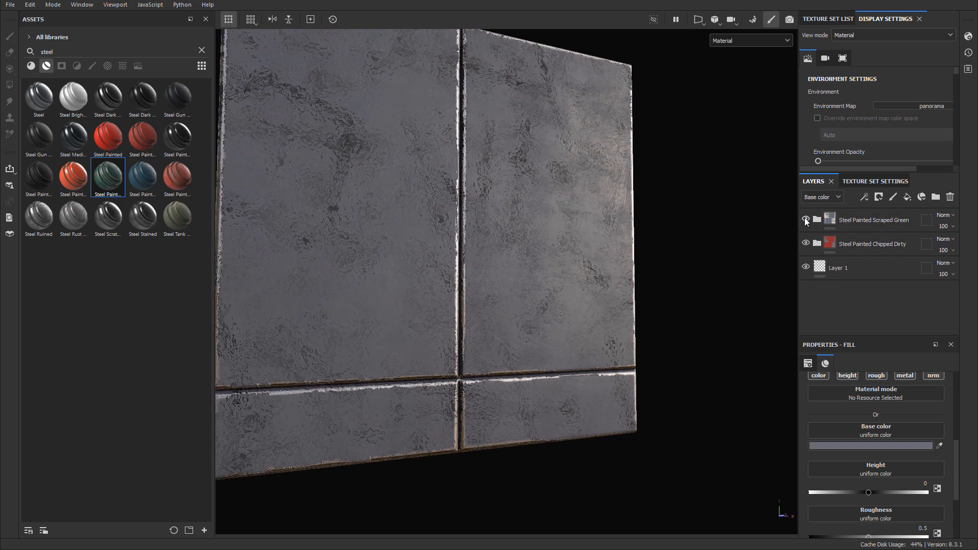
pyautogui.click(806, 220)
pyautogui.click(866, 245)
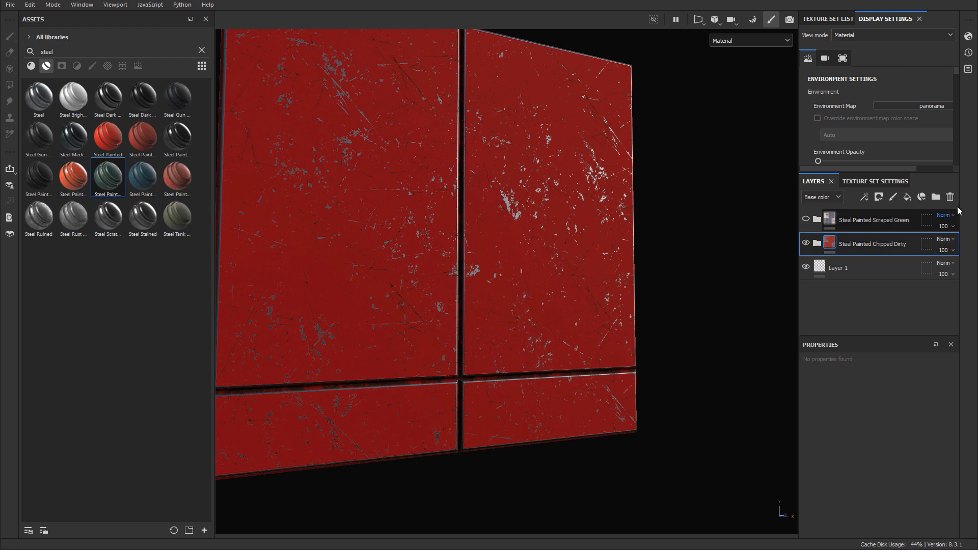
pyautogui.click(950, 197)
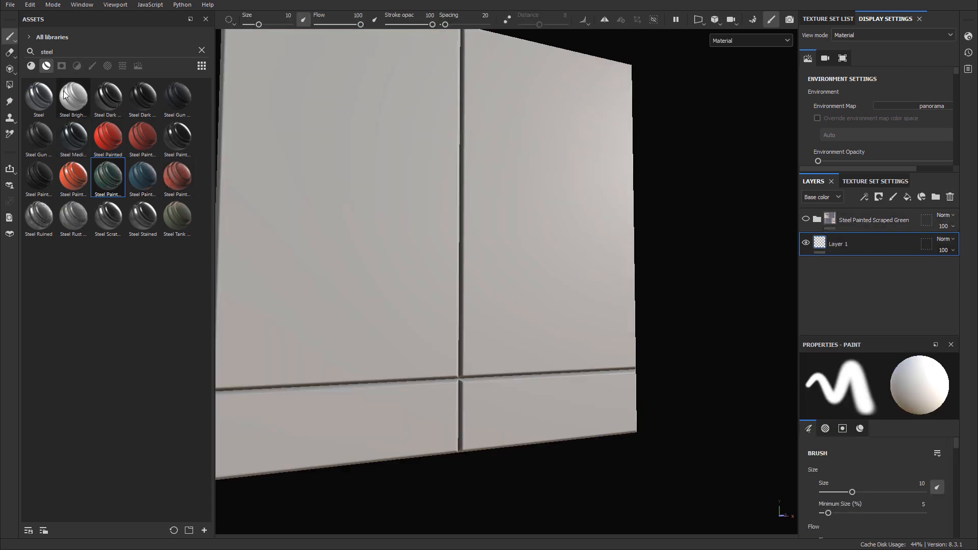
# Filter the smart materials for plastic and apply Fiberglass Worn and Plastic Glossy to the wall.
pyautogui.doubleClick(55, 52)
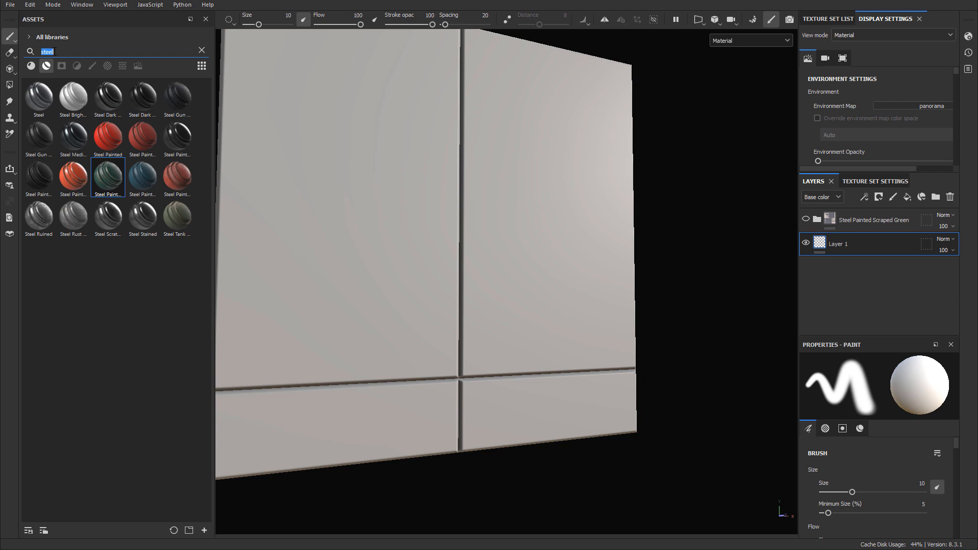
pyautogui.write('plastic')
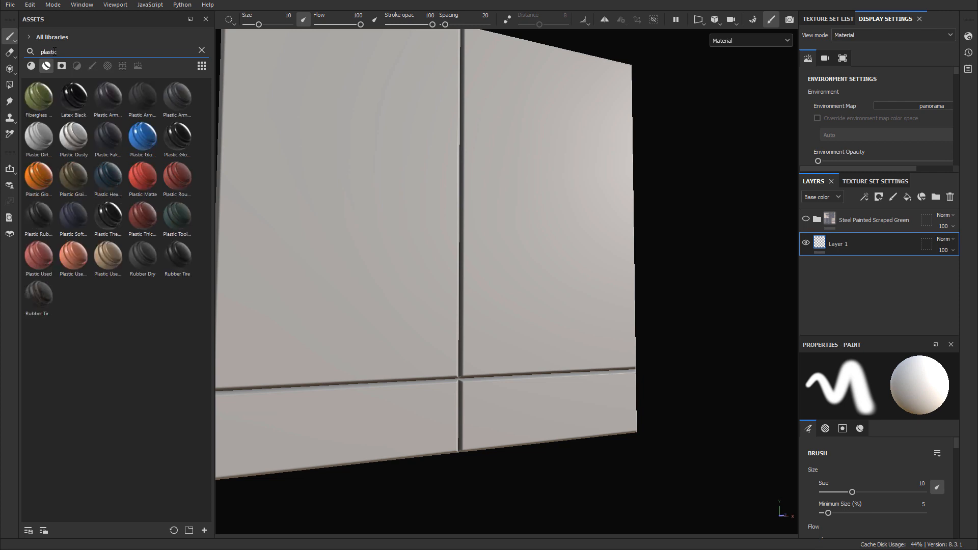
pyautogui.moveTo(35, 99); pyautogui.dragTo(402, 190)
pyautogui.keyDown('alt'); pyautogui.moveTo(564, 205); pyautogui.dragTo(561, 204); pyautogui.keyUp('alt')
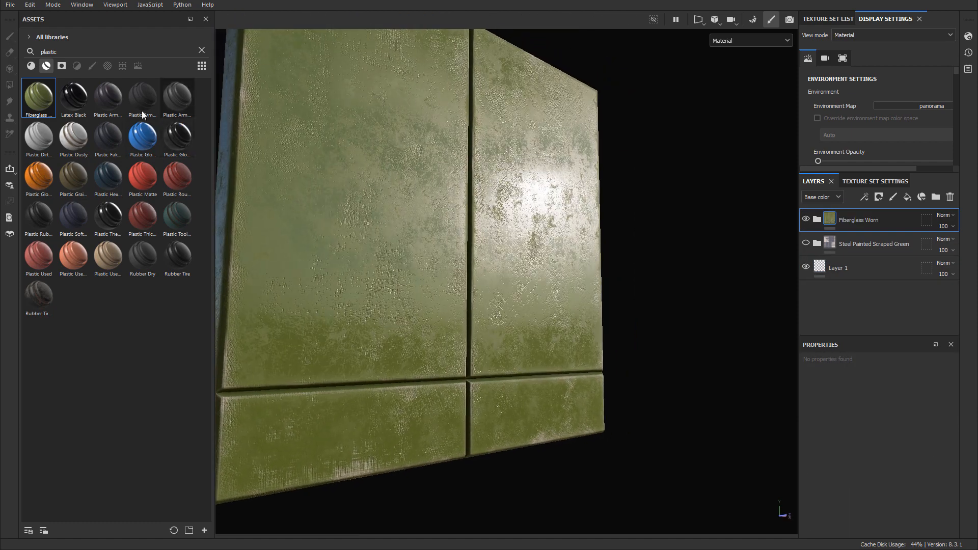
pyautogui.moveTo(143, 131); pyautogui.dragTo(400, 207)
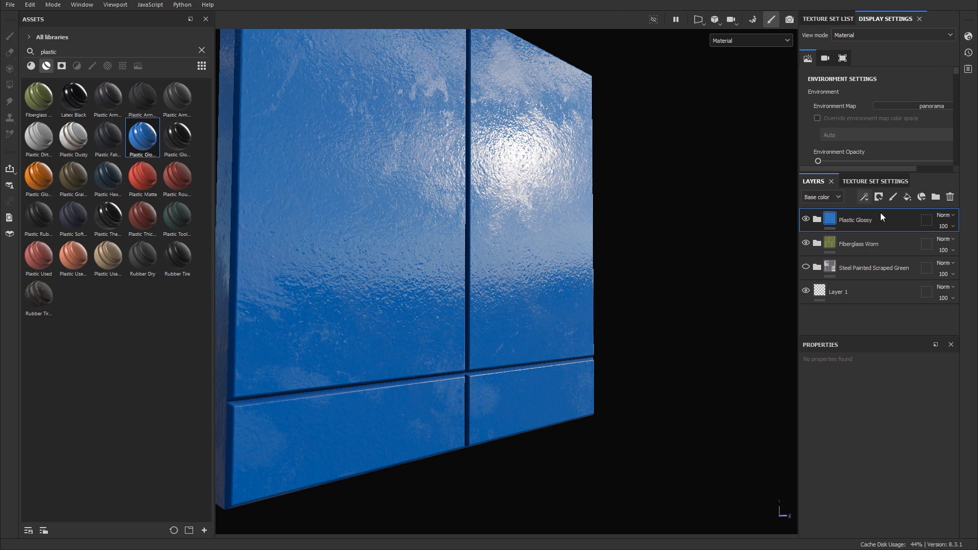
# Toggle the Plastic Glossy group's visibility to compare the looks, and delete the Plastic Glossy and Fiberglass Worn groups.
pyautogui.click(806, 220)
pyautogui.click(806, 220)
pyautogui.keyDown('alt'); pyautogui.moveTo(647, 224); pyautogui.dragTo(668, 210); pyautogui.keyUp('alt')
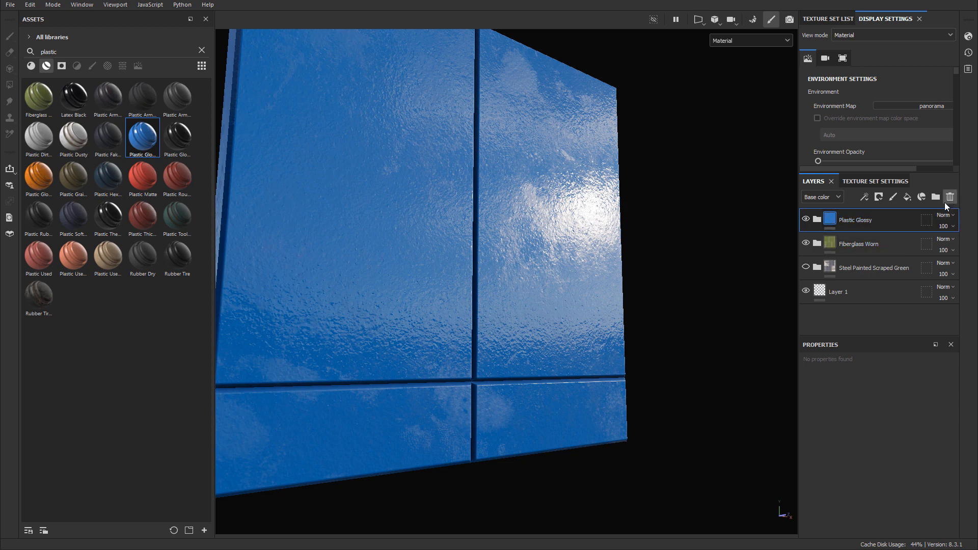
pyautogui.click(806, 219)
pyautogui.click(806, 219)
pyautogui.click(950, 199)
pyautogui.click(950, 198)
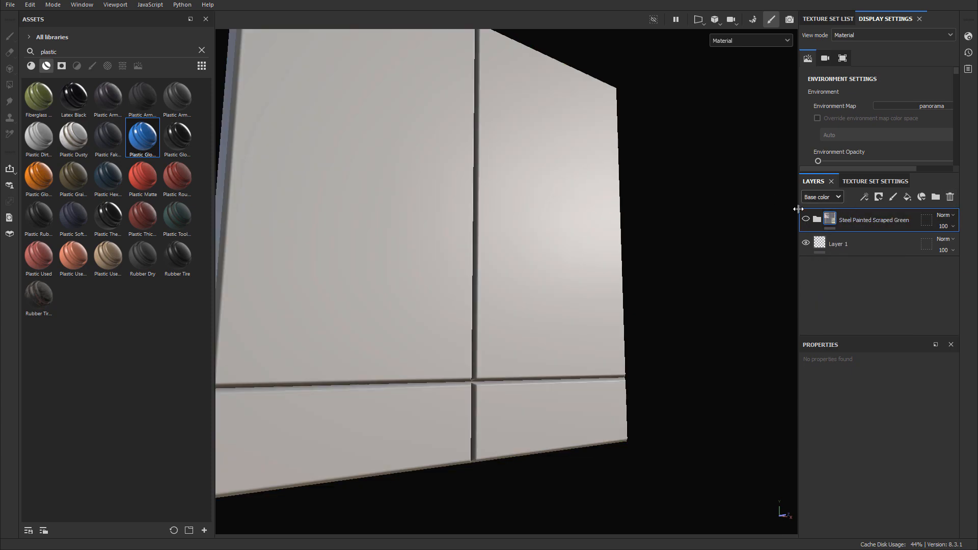
# Apply the Plastic Thick Cracked and Rubber Dry smart materials to the wall.
pyautogui.keyDown('alt'); pyautogui.moveTo(467, 227); pyautogui.dragTo(592, 257); pyautogui.keyUp('alt')
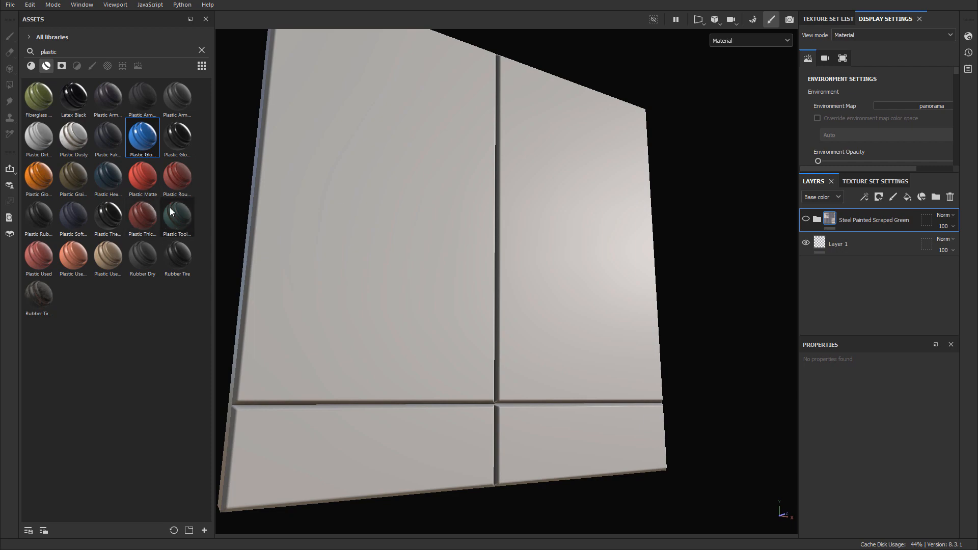
pyautogui.moveTo(143, 211); pyautogui.dragTo(561, 251)
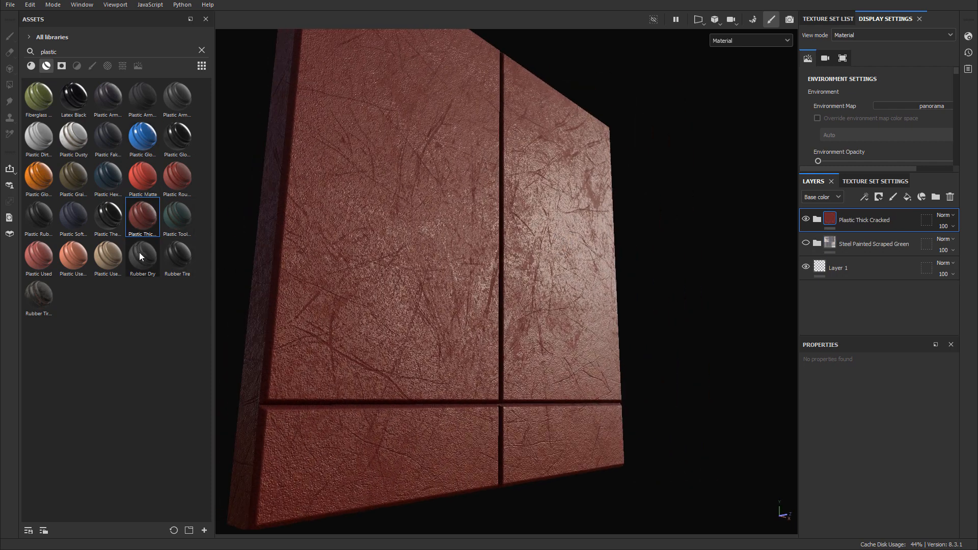
pyautogui.moveTo(139, 252); pyautogui.dragTo(513, 210)
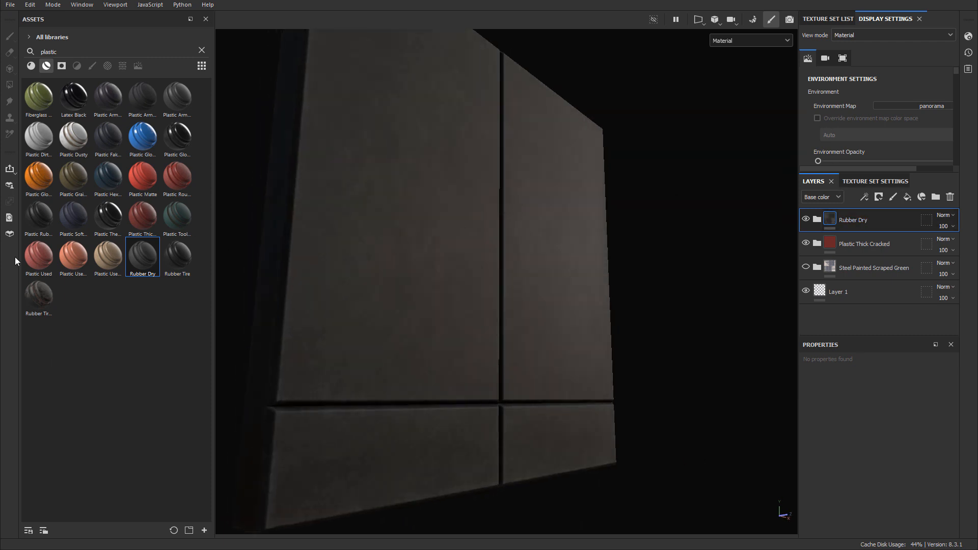
# Open the Substance 3D assets in Creative Cloud Desktop, search for "wallpaper" and browse the patterns.
pyautogui.click(10, 237)
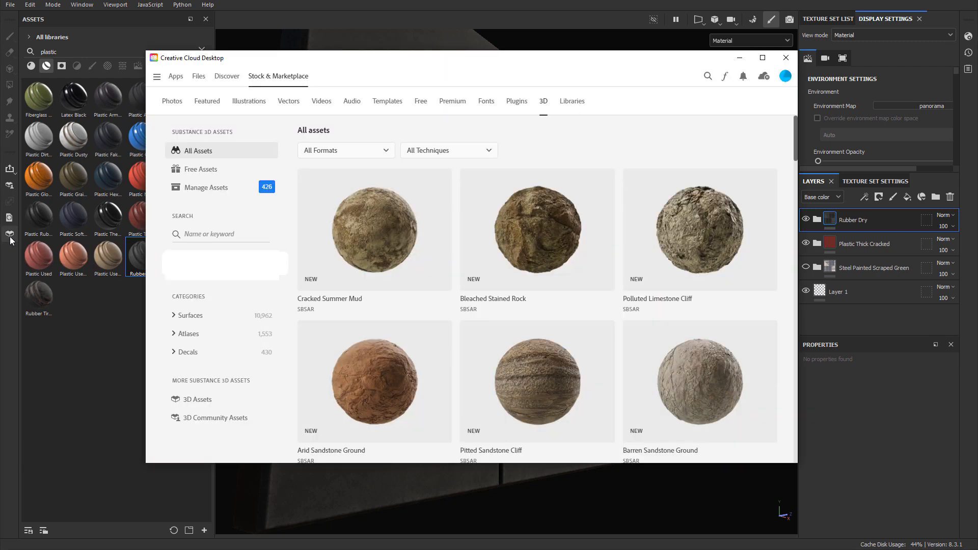
pyautogui.click(201, 233)
pyautogui.write('wallpaper')
pyautogui.press('Return')
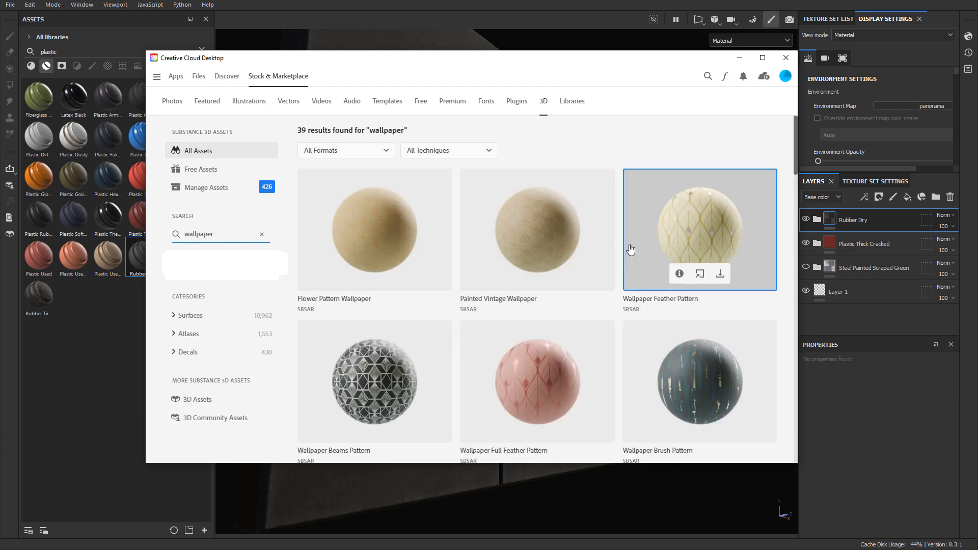
pyautogui.scroll(-1, 630, 248)
pyautogui.scroll(1, 597, 236)
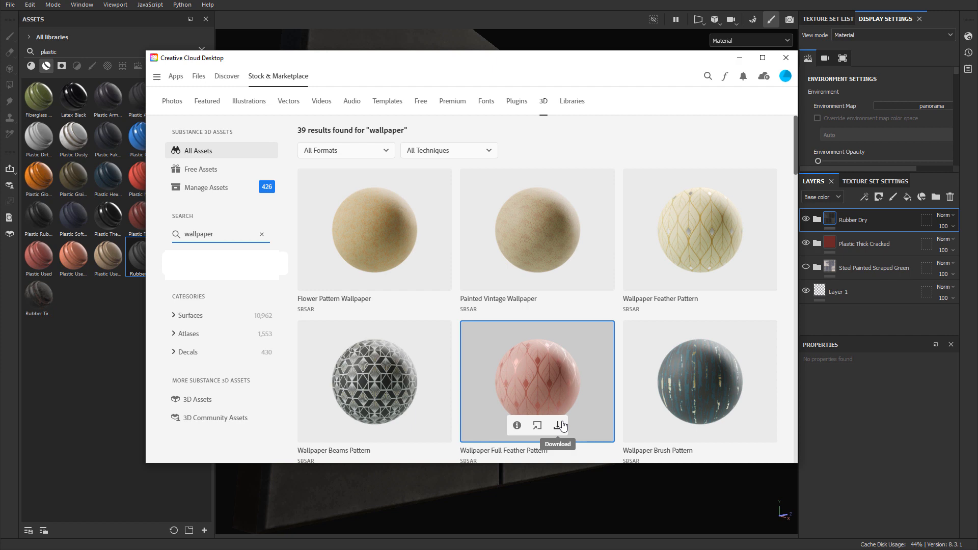
# Return to Substance Painter, hide the Rubber Dry and Plastic Thick Cracked groups and show the Steel Painted Scraped Green group.
pyautogui.hotkey('alt', 'Tab')
pyautogui.click(805, 219)
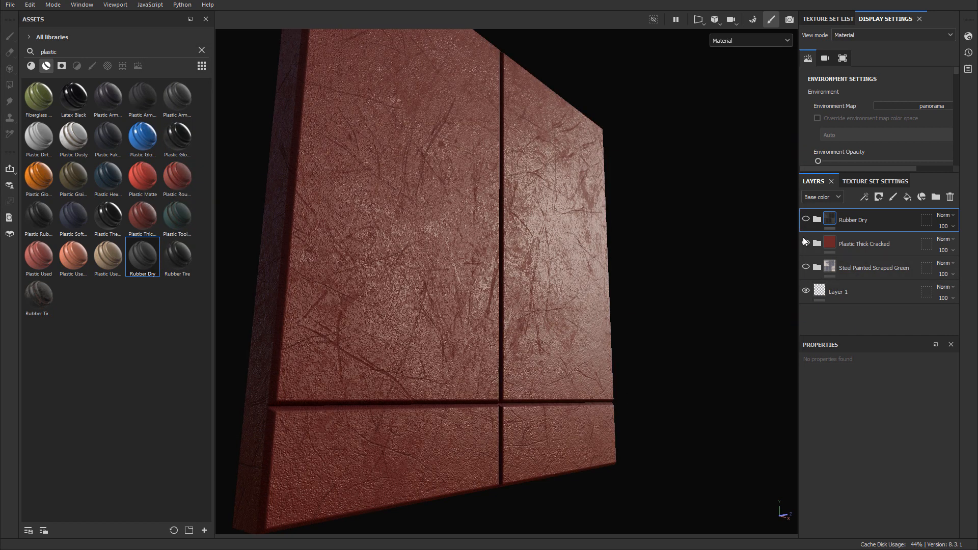
pyautogui.click(806, 242)
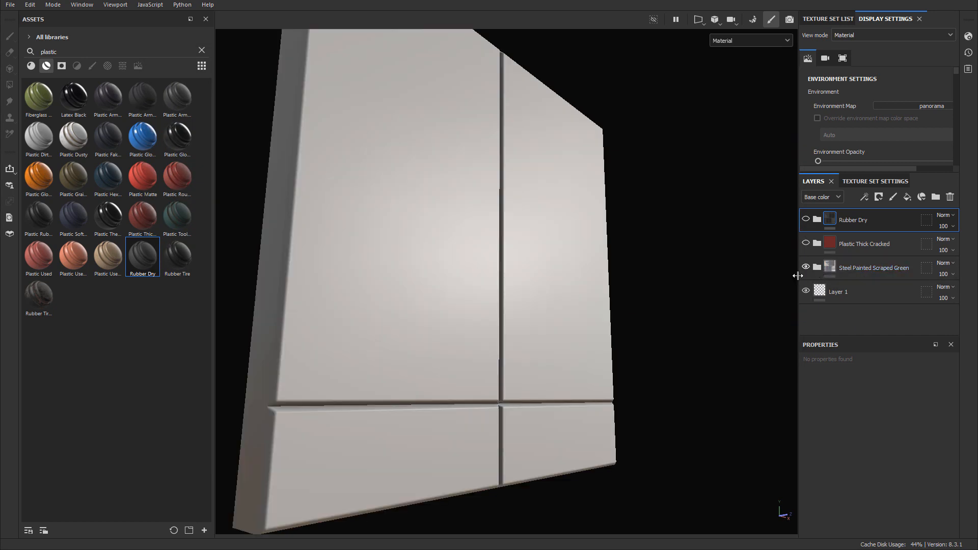
pyautogui.moveTo(567, 305)
pyautogui.keyDown('alt'); pyautogui.mouseDown()
pyautogui.moveTo(515, 316)
pyautogui.moveTo(533, 311)
pyautogui.mouseUp(); pyautogui.keyUp('alt')
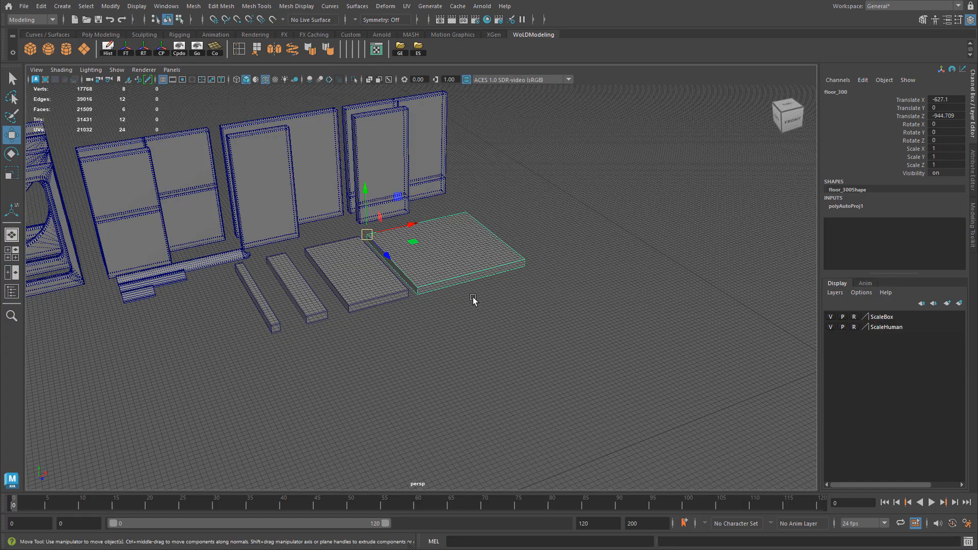
# In Maya, move the floor_300 mesh to the world origin with translation 0, 0, 0.
pyautogui.scroll(3, 473, 301)
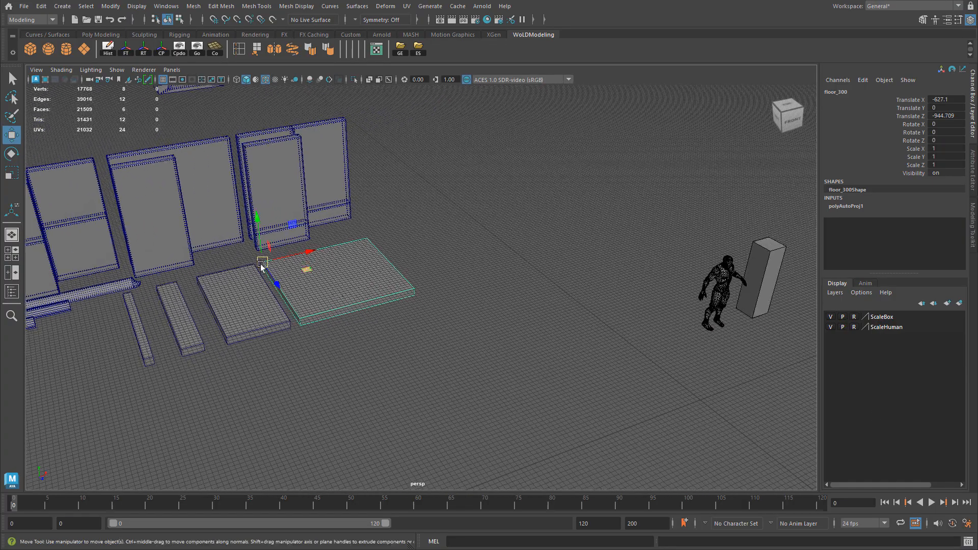
pyautogui.keyDown('alt'); pyautogui.moveTo(568, 328); pyautogui.dragTo(293, 295, button='middle'); pyautogui.keyUp('alt')
pyautogui.keyDown('alt'); pyautogui.moveTo(293, 295); pyautogui.dragTo(560, 361, button='right'); pyautogui.keyUp('alt')
pyautogui.keyDown('alt'); pyautogui.moveTo(560, 362); pyautogui.dragTo(323, 278, button='middle'); pyautogui.keyUp('alt')
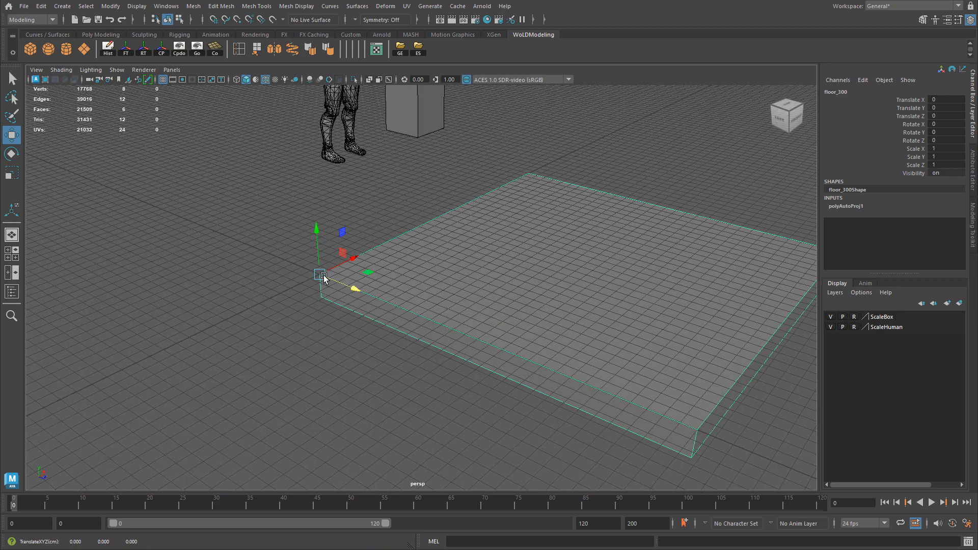
pyautogui.keyDown('alt'); pyautogui.moveTo(336, 285); pyautogui.dragTo(404, 255); pyautogui.keyUp('alt')
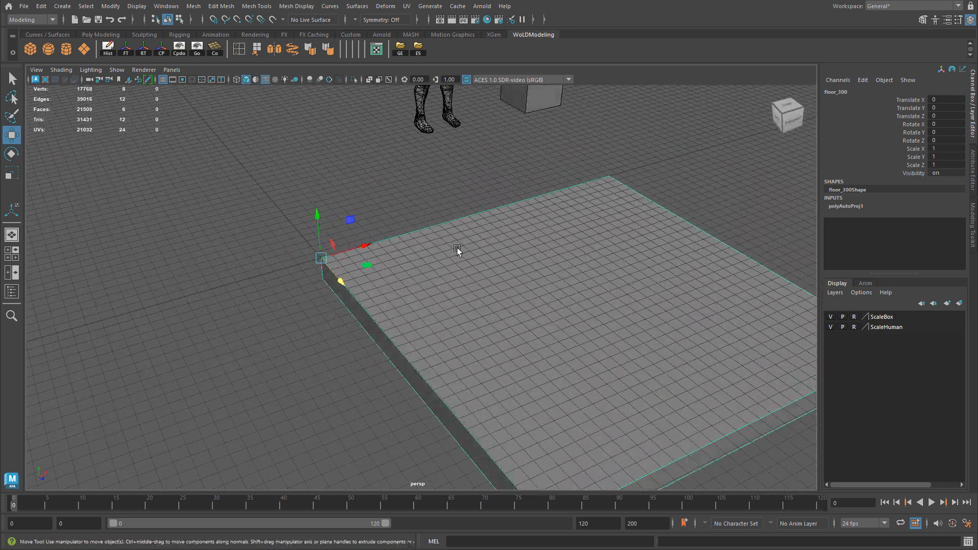
# Apply automatic UV mapping to floor_300 in the UV Editor and return the mesh to object mode with the Move tool.
pyautogui.click(406, 7)
pyautogui.click(422, 21)
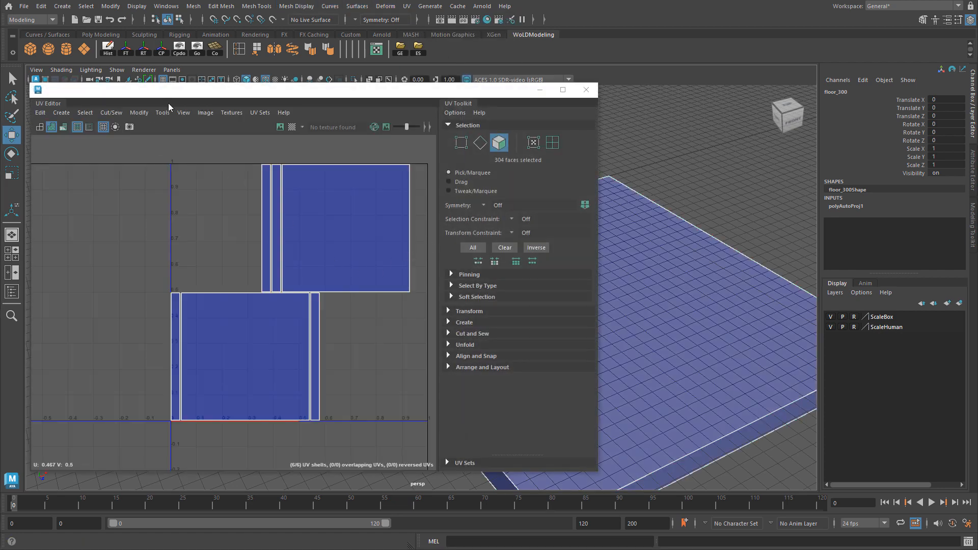
pyautogui.click(61, 113)
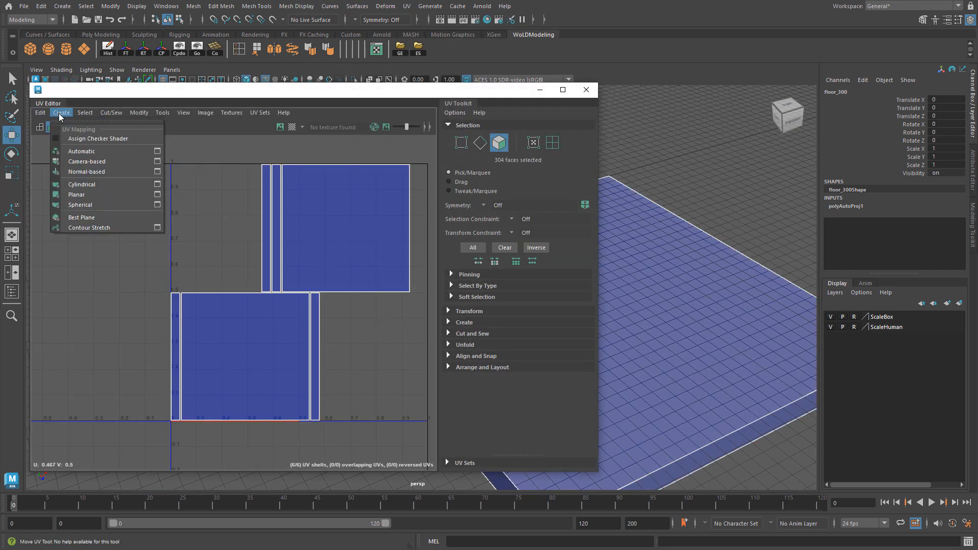
pyautogui.click(83, 153)
pyautogui.click(587, 90)
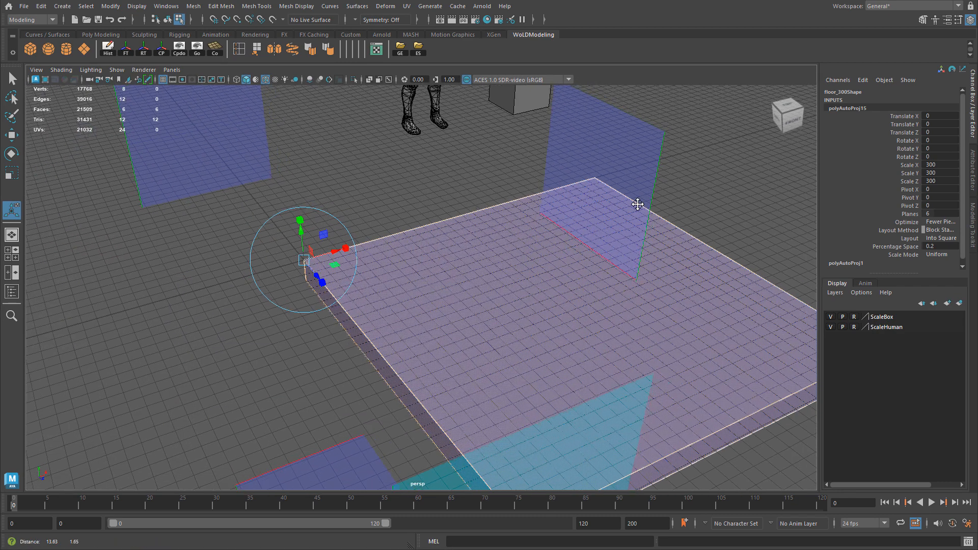
pyautogui.keyDown('alt'); pyautogui.moveTo(638, 205); pyautogui.dragTo(575, 188, button='middle'); pyautogui.keyUp('alt')
pyautogui.press('w')
pyautogui.moveTo(497, 236); pyautogui.dragTo(531, 212, button='right')
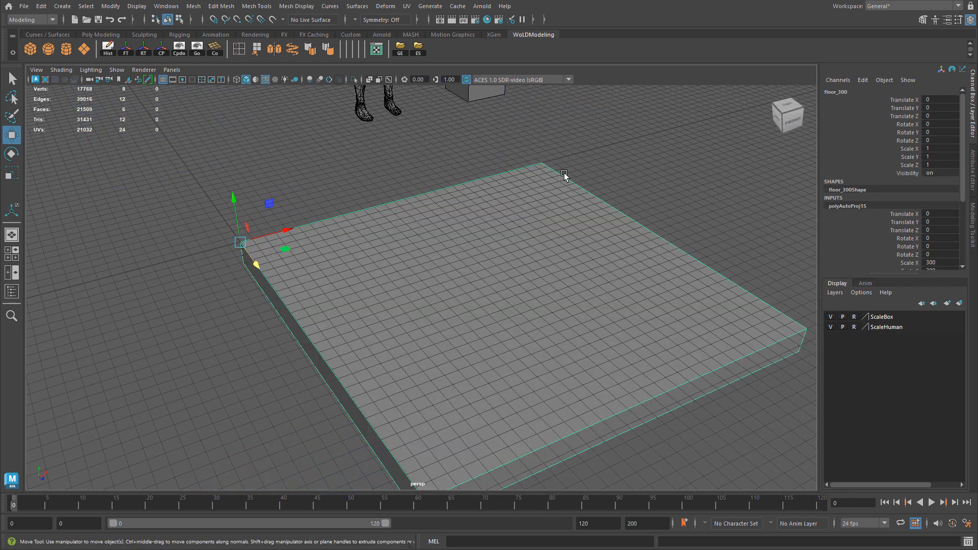
pyautogui.click(24, 6)
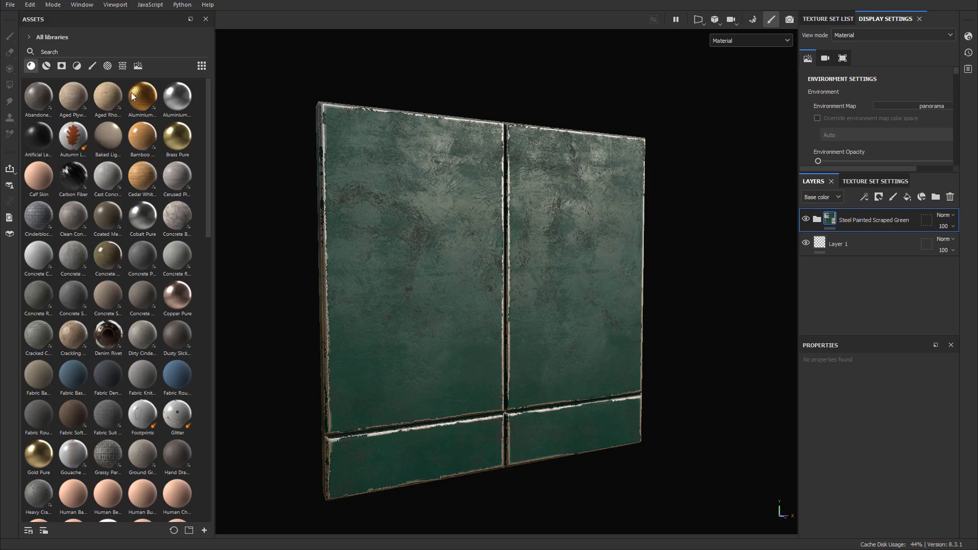
# Switch to Substance Painter and replace the project mesh with SM_floor_300.fbx in the project configuration.
pyautogui.click(30, 5)
pyautogui.click(47, 39)
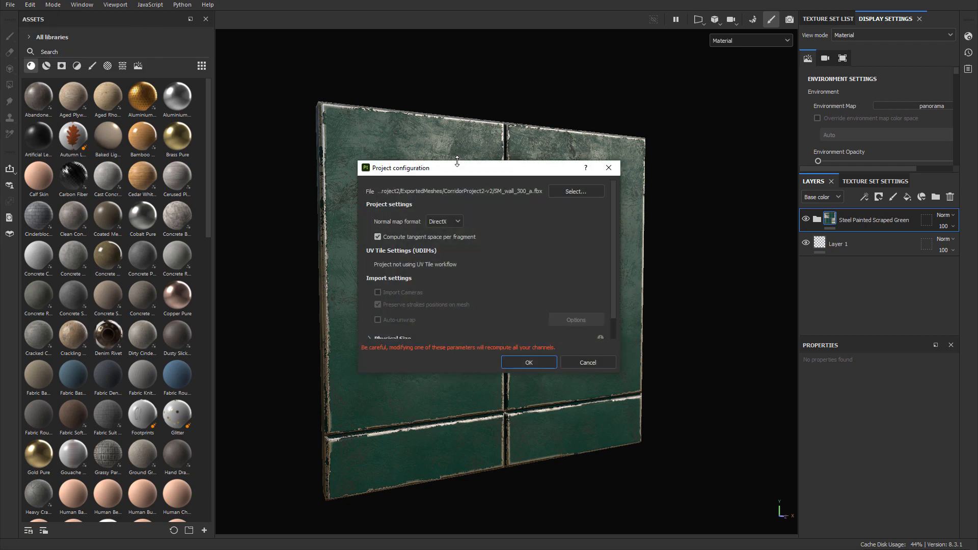
pyautogui.click(576, 192)
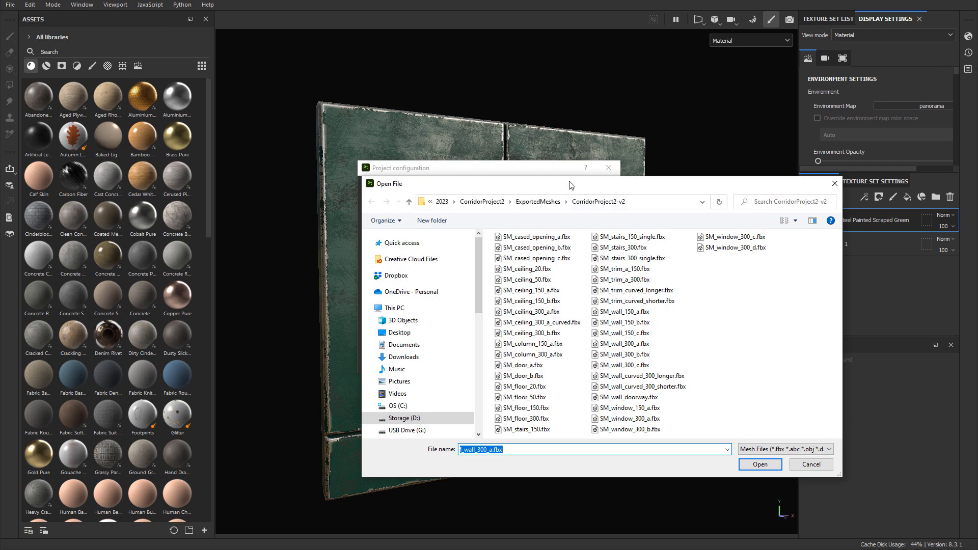
pyautogui.click(566, 211)
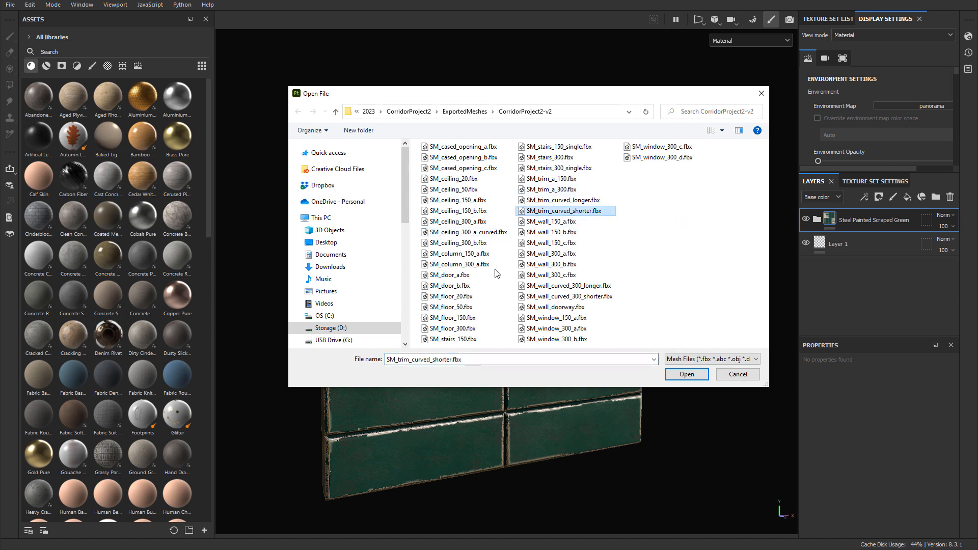
pyautogui.click(453, 328)
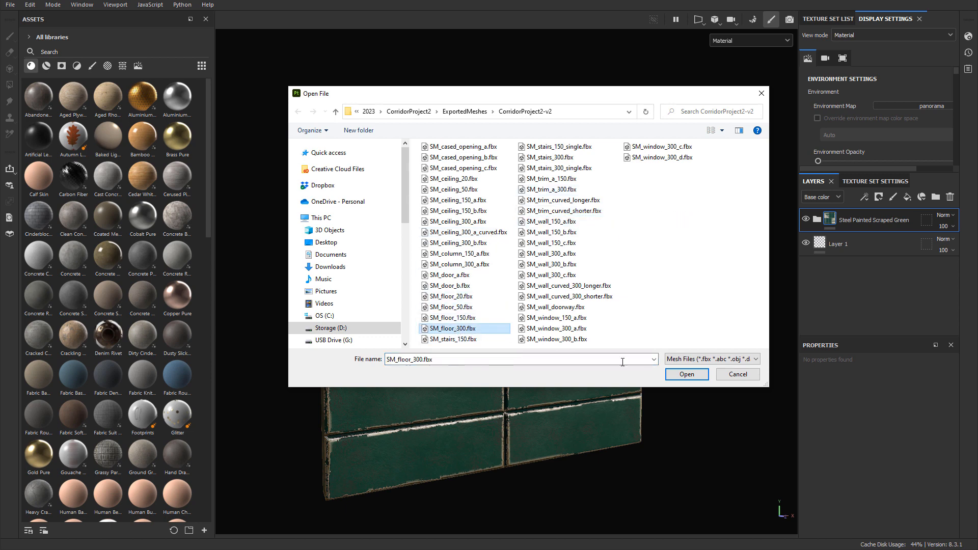
pyautogui.click(687, 374)
pyautogui.click(532, 363)
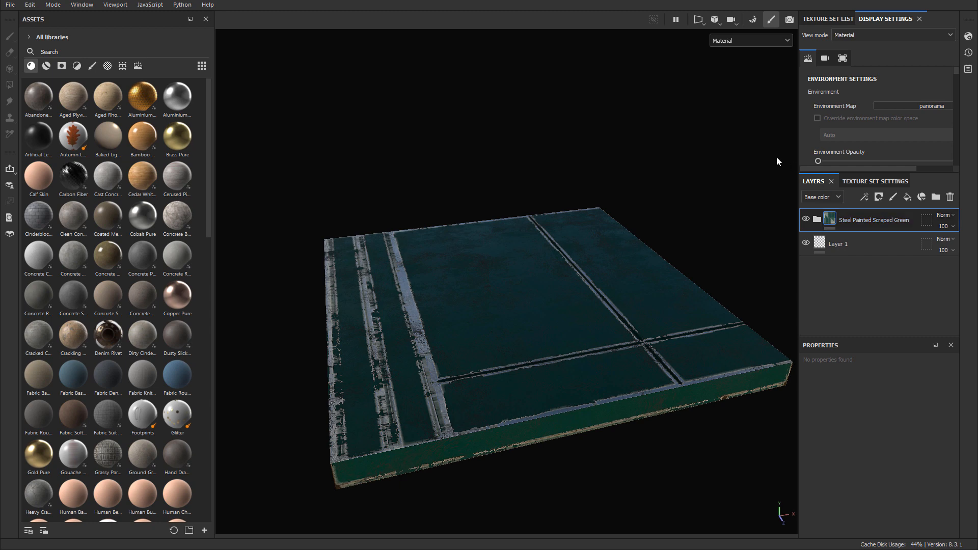
# Rebake the selected mesh maps for the floor mesh from the texture set settings.
pyautogui.keyDown('alt'); pyautogui.moveTo(629, 275); pyautogui.dragTo(657, 261); pyautogui.keyUp('alt')
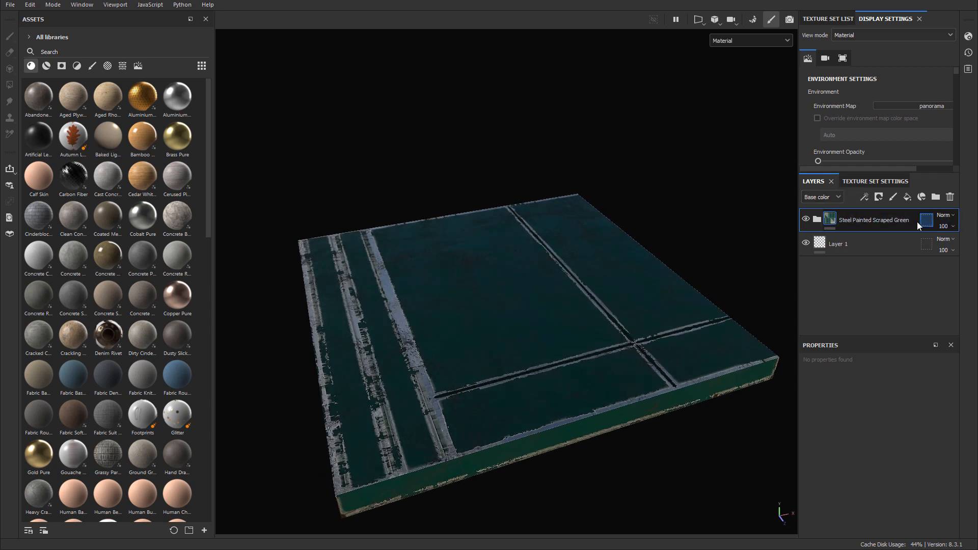
pyautogui.keyDown('alt'); pyautogui.moveTo(567, 267); pyautogui.dragTo(588, 265); pyautogui.keyUp('alt')
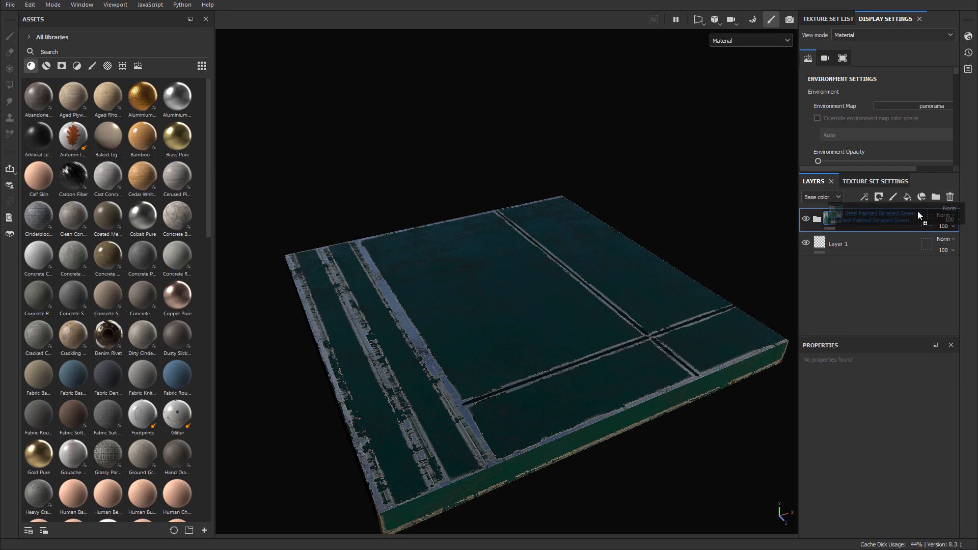
pyautogui.moveTo(917, 220)
pyautogui.mouseDown()
pyautogui.moveTo(964, 182)
pyautogui.moveTo(897, 181)
pyautogui.mouseUp()
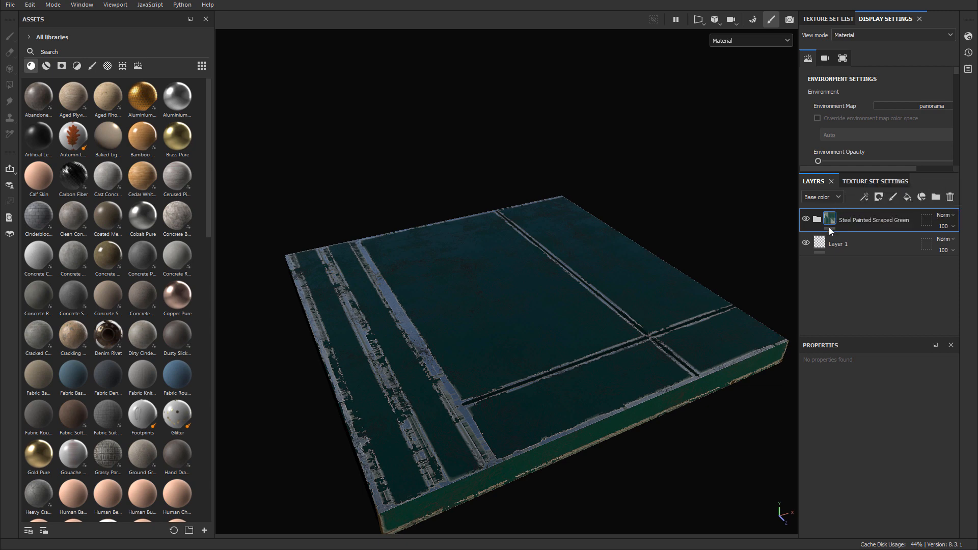
pyautogui.click(872, 183)
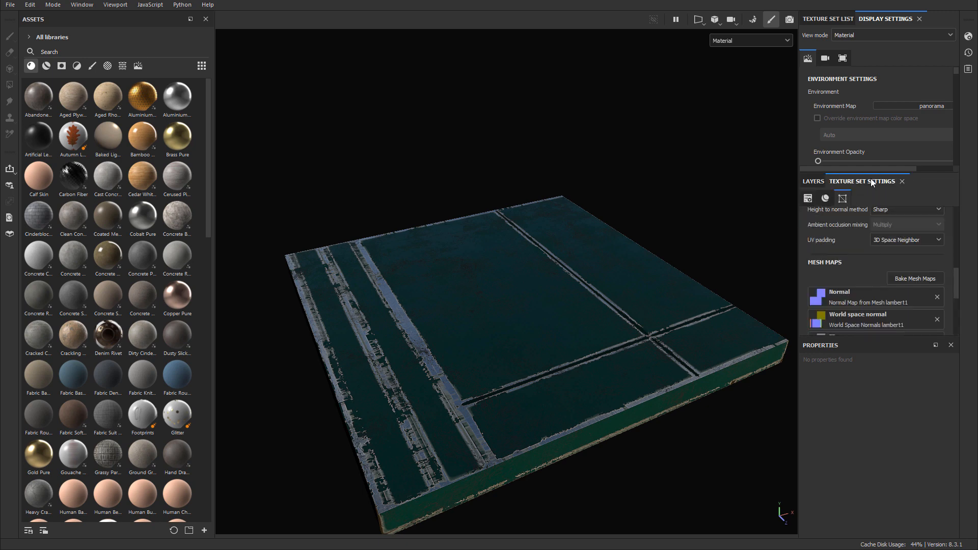
pyautogui.click(909, 278)
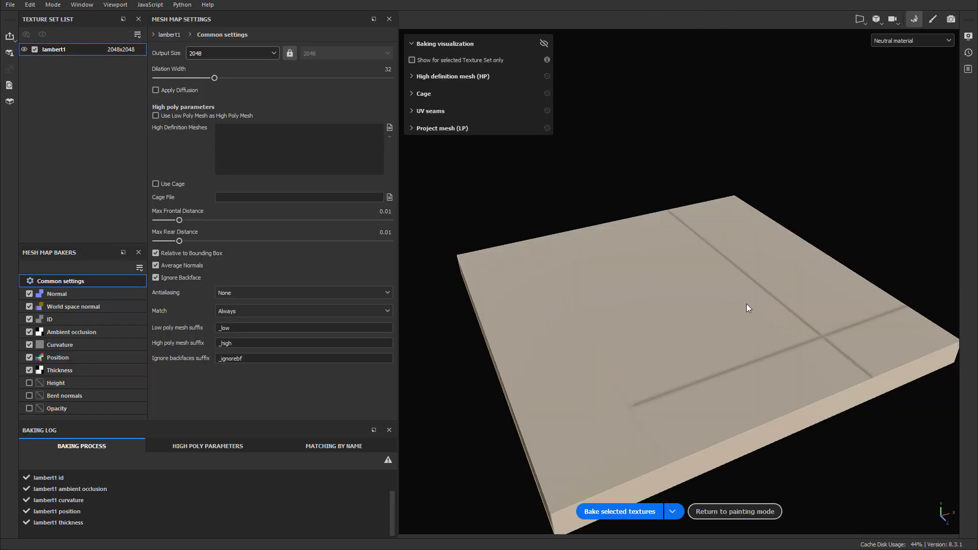
pyautogui.click(625, 511)
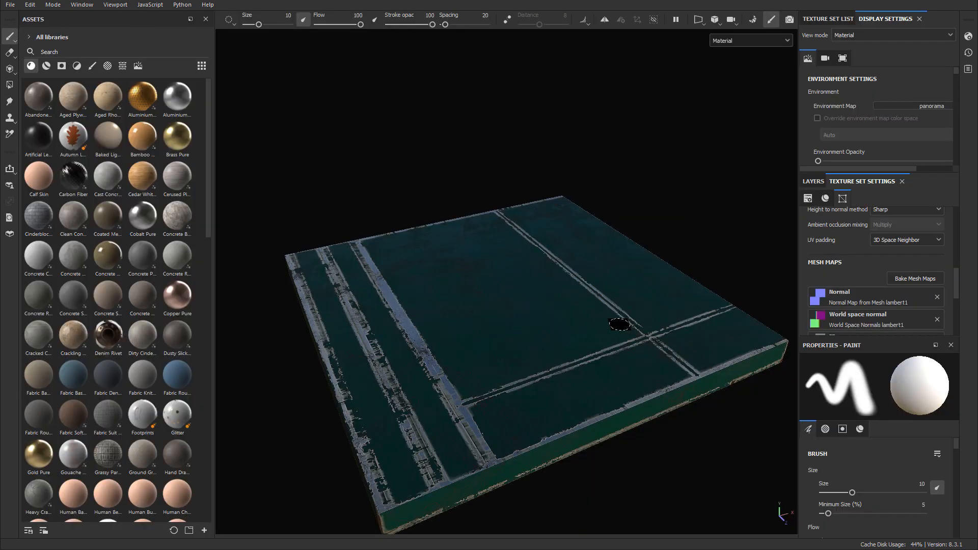
# Delete the Steel Painted Scraped Green group from the floor's layers and filter the material assets for floor.
pyautogui.click(815, 181)
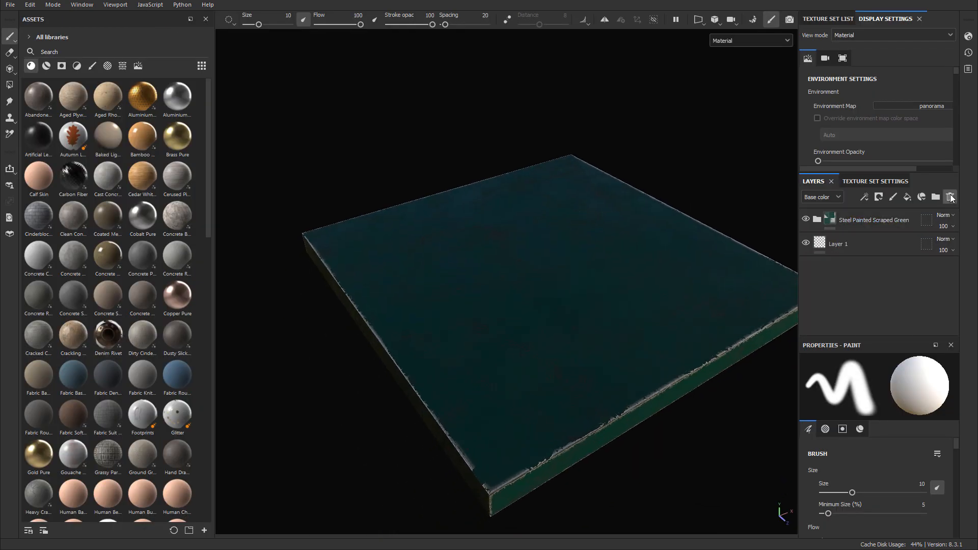
pyautogui.click(951, 197)
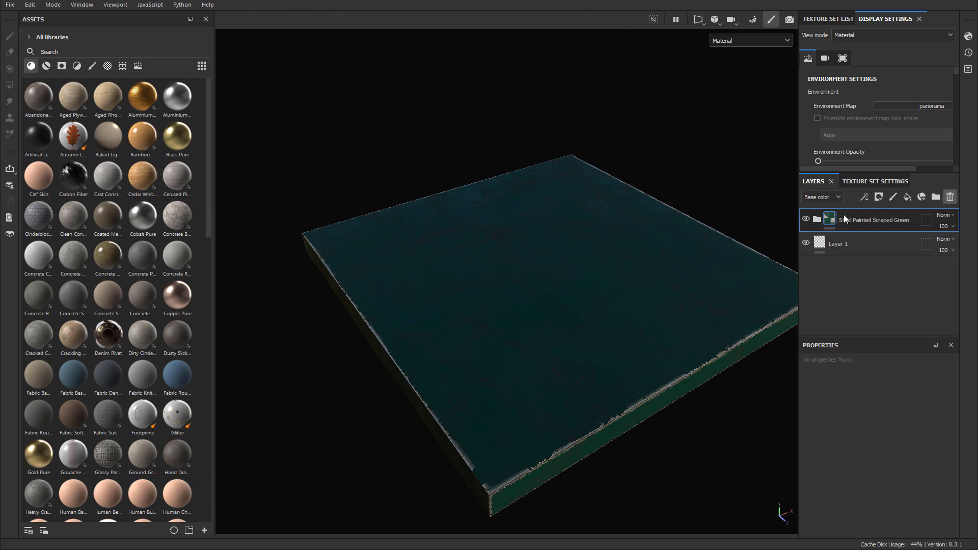
pyautogui.click(72, 52)
pyautogui.write('floor')
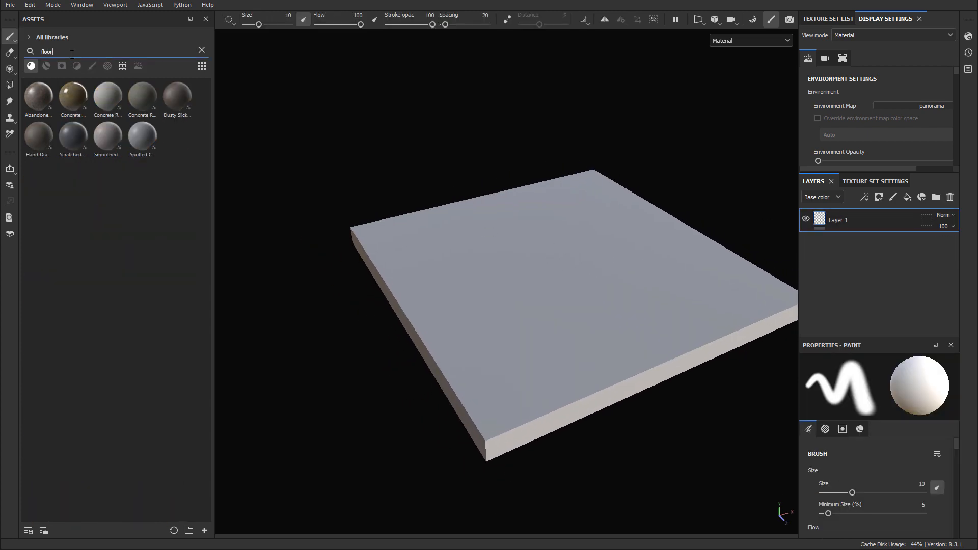
# Apply the Concrete Raw Used, Dusty Slick Concrete Floor and Concrete Glossy Smooth materials to the floor slab.
pyautogui.moveTo(139, 96); pyautogui.dragTo(511, 246)
pyautogui.moveTo(178, 96); pyautogui.dragTo(474, 295)
pyautogui.moveTo(404, 312)
pyautogui.keyDown('alt'); pyautogui.mouseDown()
pyautogui.moveTo(502, 304)
pyautogui.moveTo(404, 301)
pyautogui.mouseUp(); pyautogui.keyUp('alt')
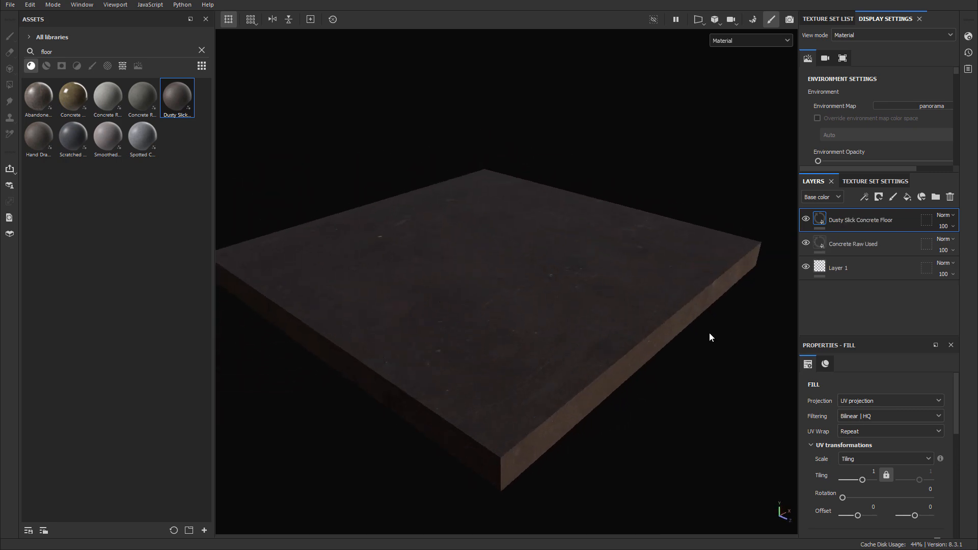
pyautogui.moveTo(73, 96); pyautogui.dragTo(632, 322)
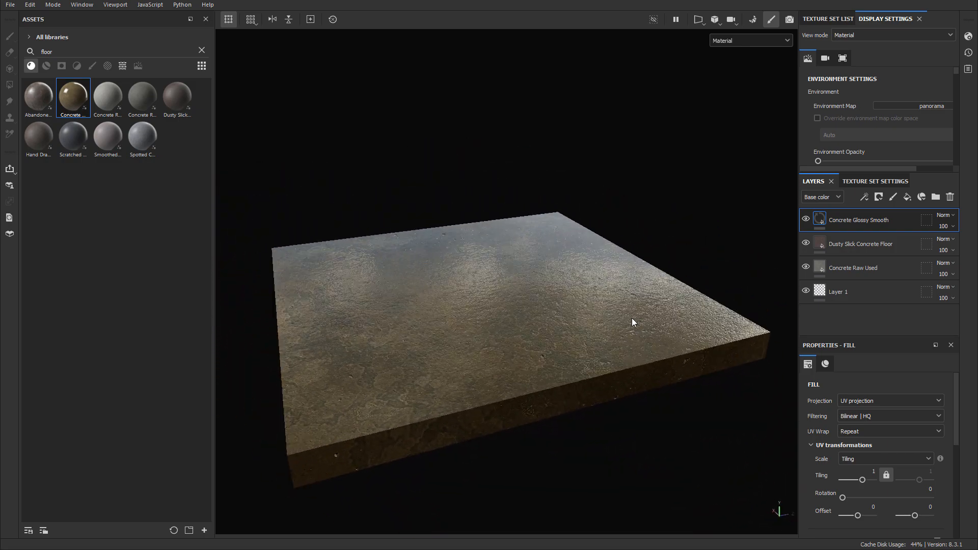